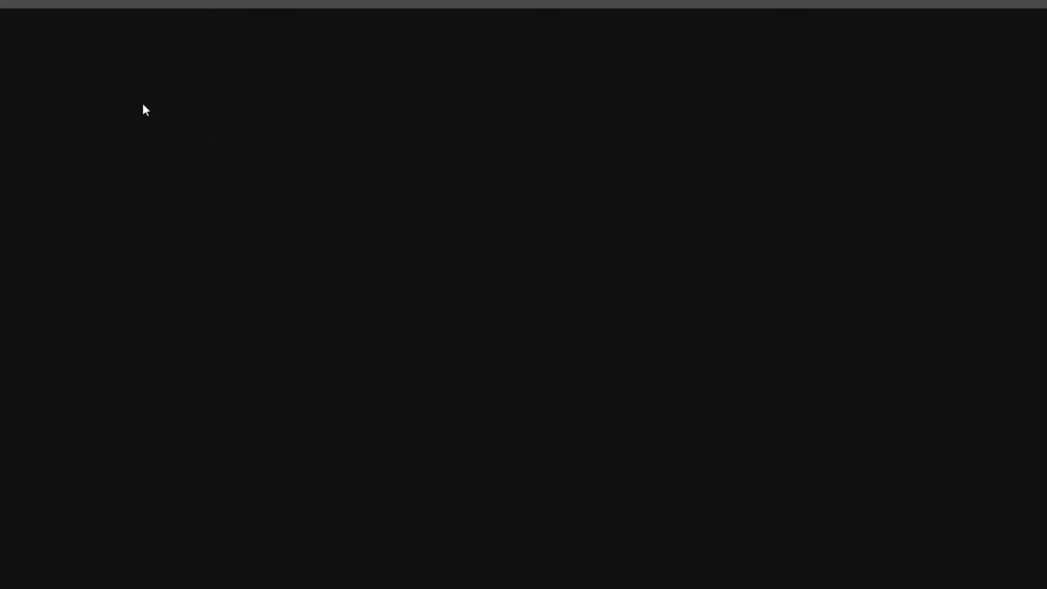
Create a Letter-size document from the Print profile with one artboard, units in pixels and CMYK color mode.
key("alt+f")
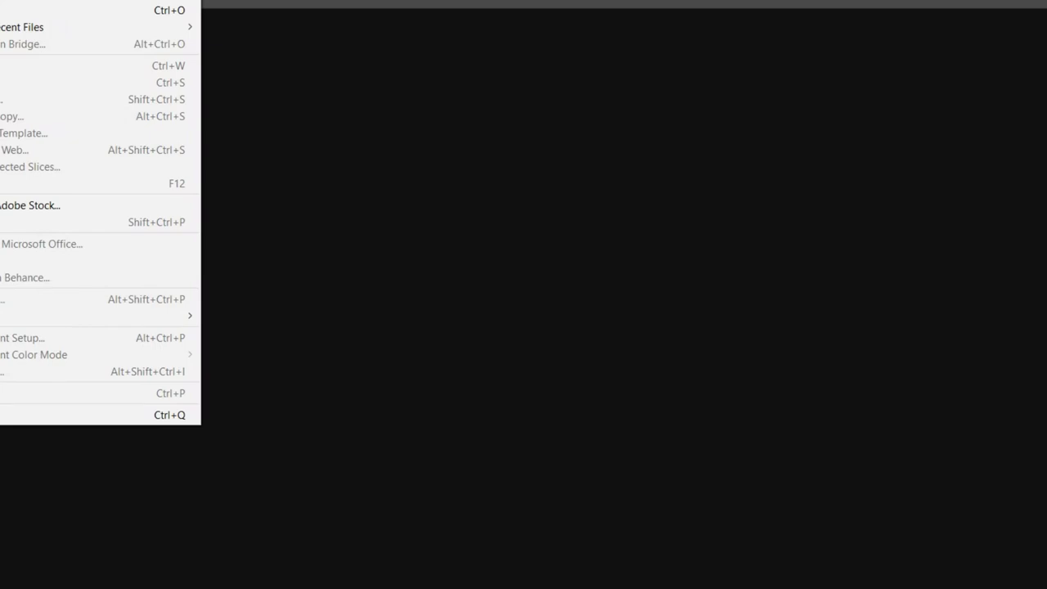
key("Escape")
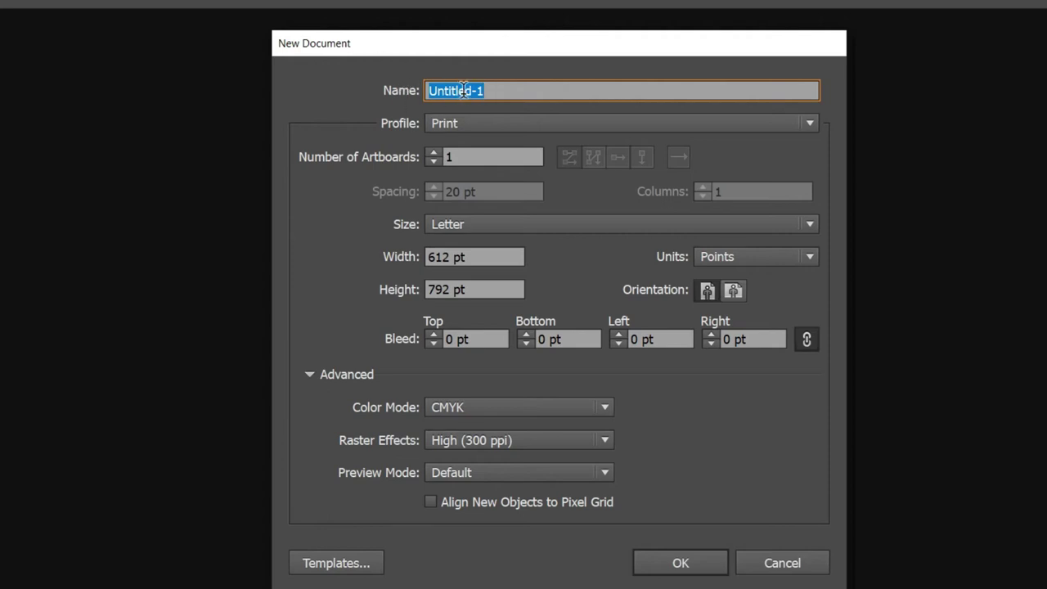
left_click(458, 124)
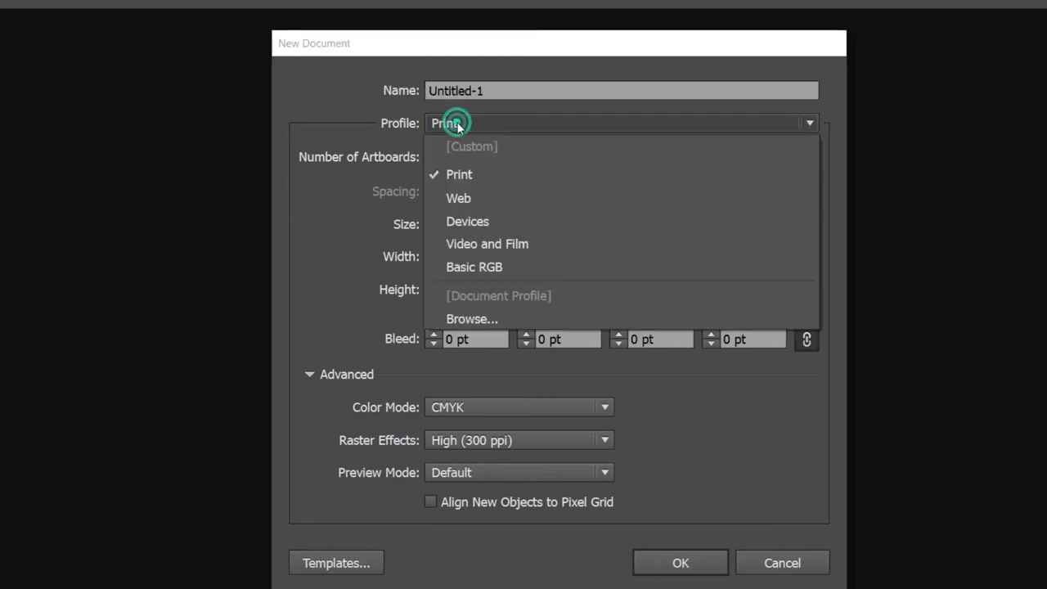
left_click(462, 173)
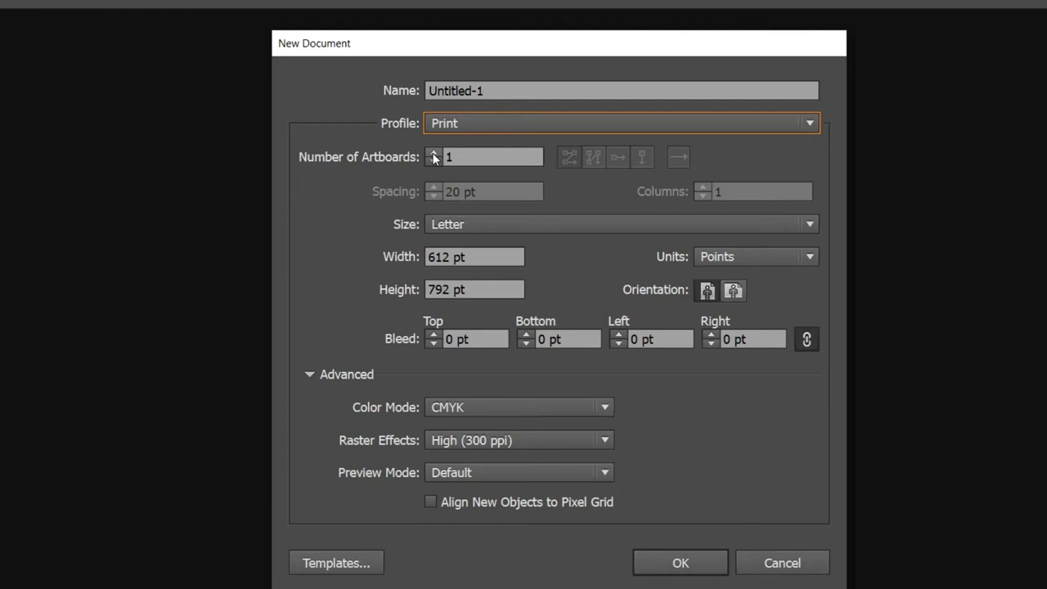
left_click(433, 153)
left_click(434, 161)
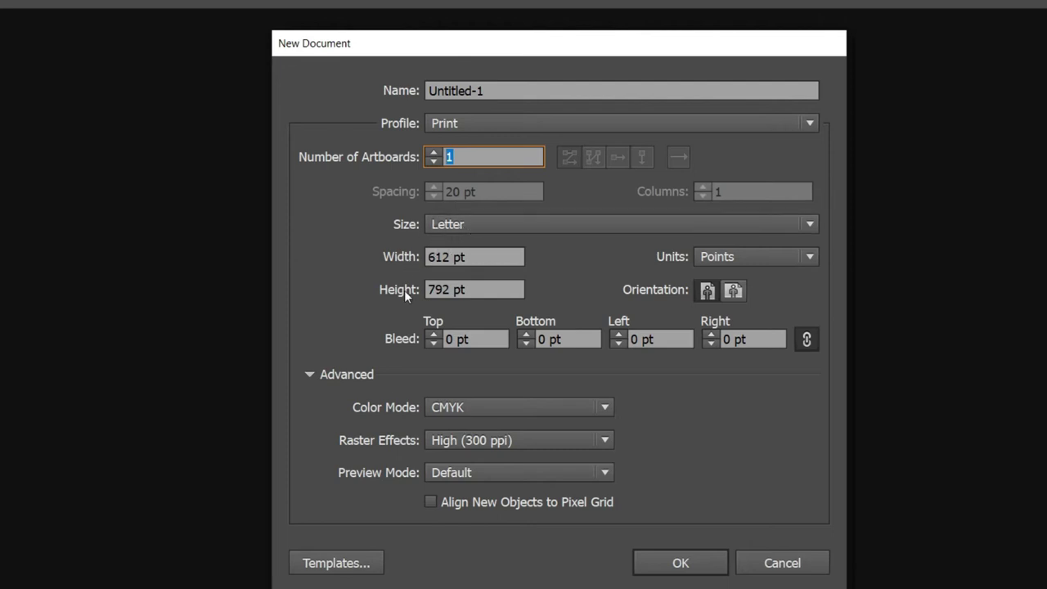
left_click(717, 256)
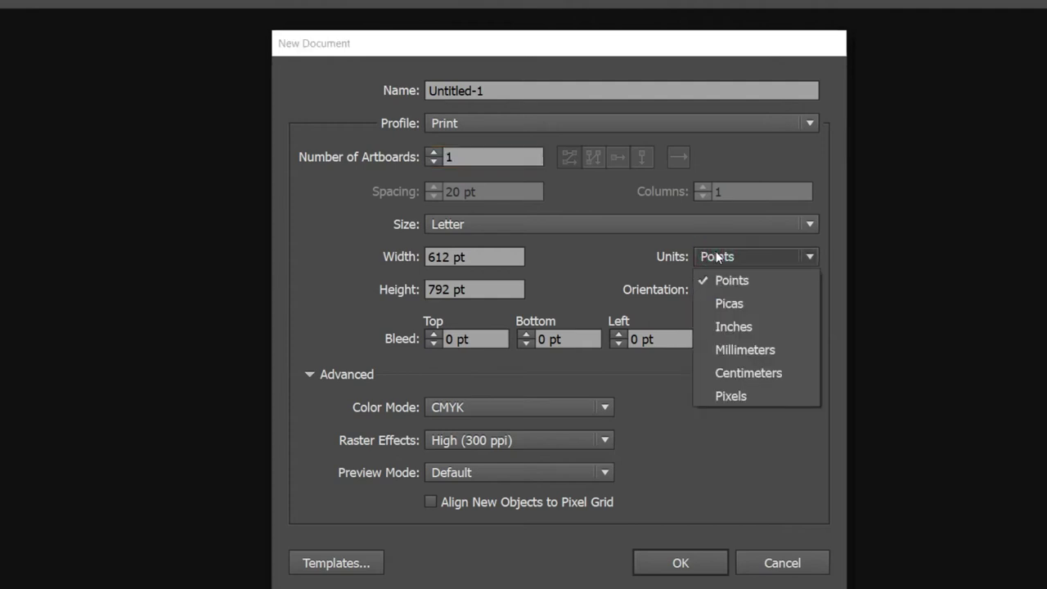
left_click(741, 394)
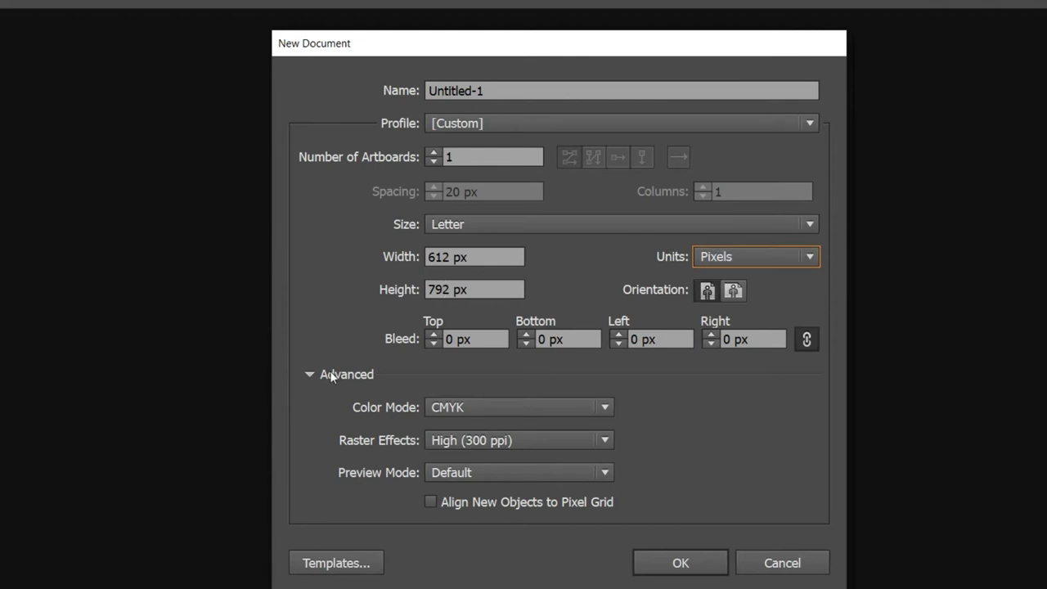
left_click(679, 563)
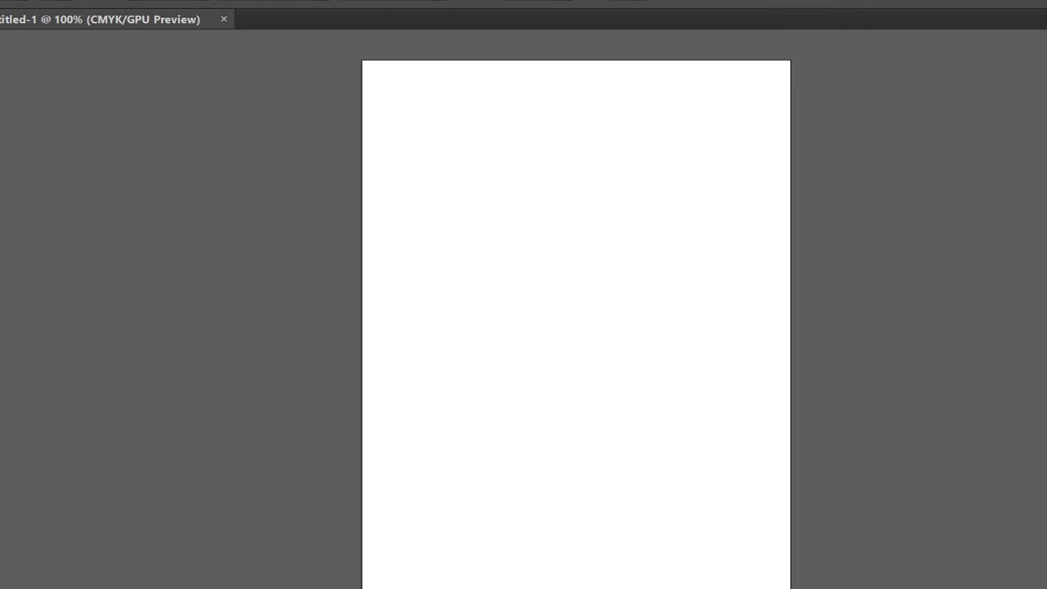
left_click(22, 2)
left_click(66, 2)
left_click(65, 2)
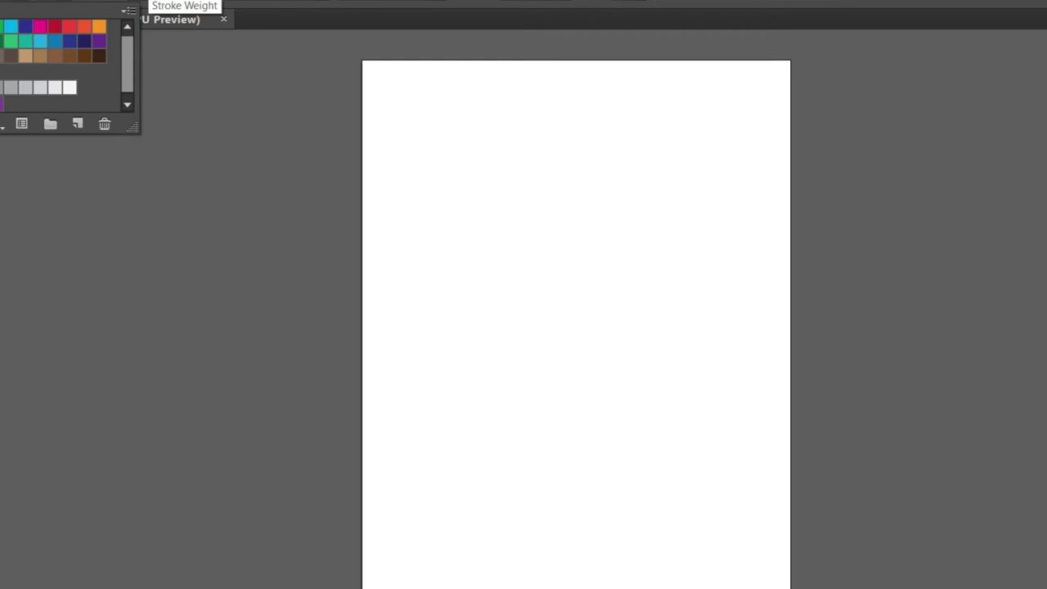
left_click(217, 65)
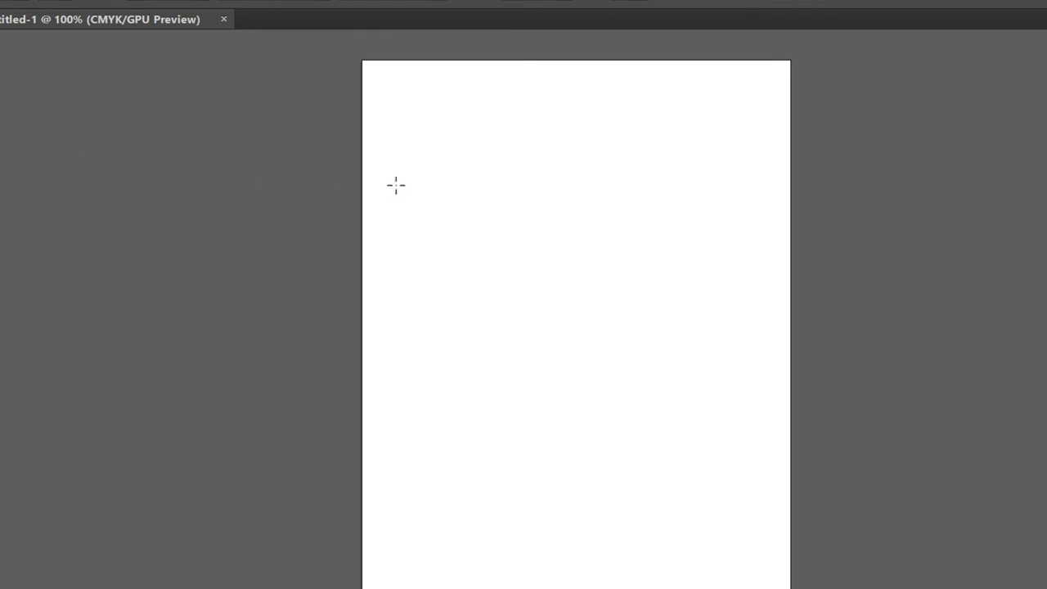
Draw a rectangle in the upper half of the artboard and shift it slightly downward.
left_click_drag(449, 173, 659, 341)
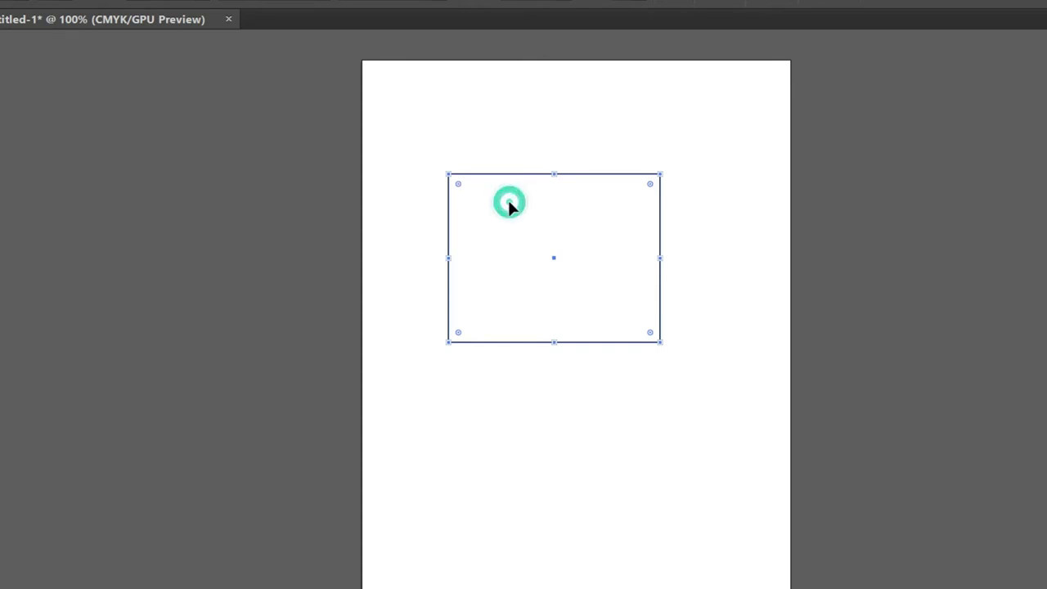
left_click_drag(592, 178, 573, 193)
left_click_drag(559, 242, 524, 297)
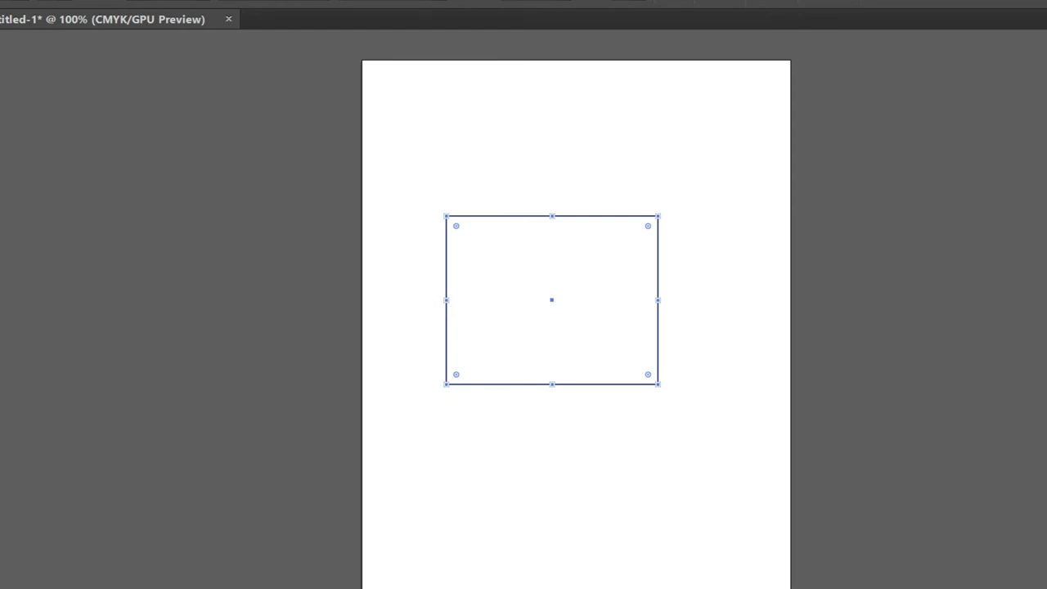
Fill the rectangle with a very dark red, hue 0°, saturation 97% and brightness 24%.
left_click_drag(733, 208, 379, 324)
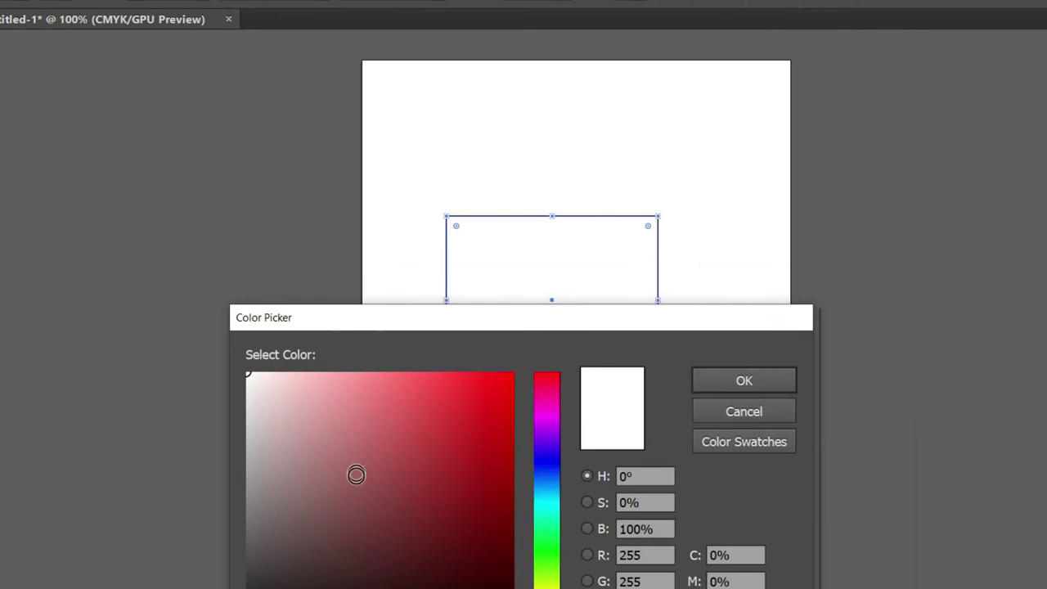
left_click_drag(446, 463, 501, 415)
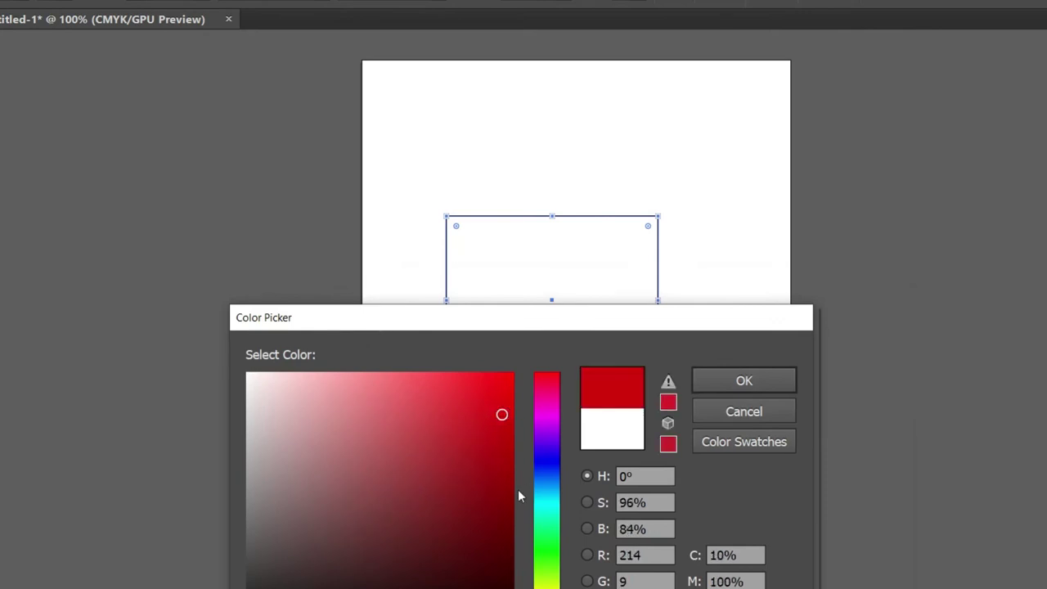
mouse_move(467, 572)
left_mouse_down()
mouse_move(476, 582)
mouse_move(507, 575)
left_mouse_up()
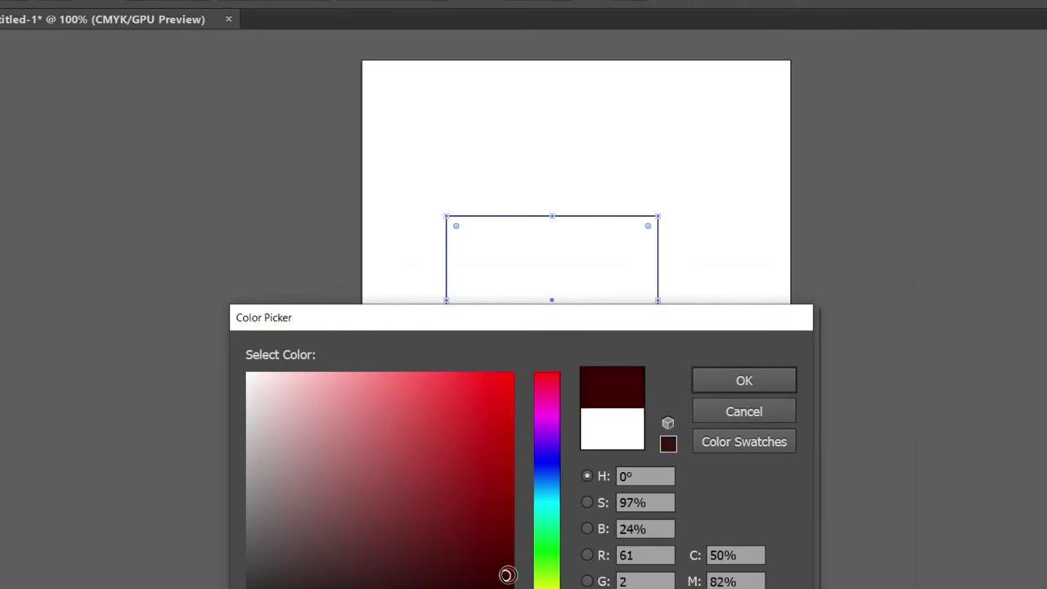
left_click(732, 377)
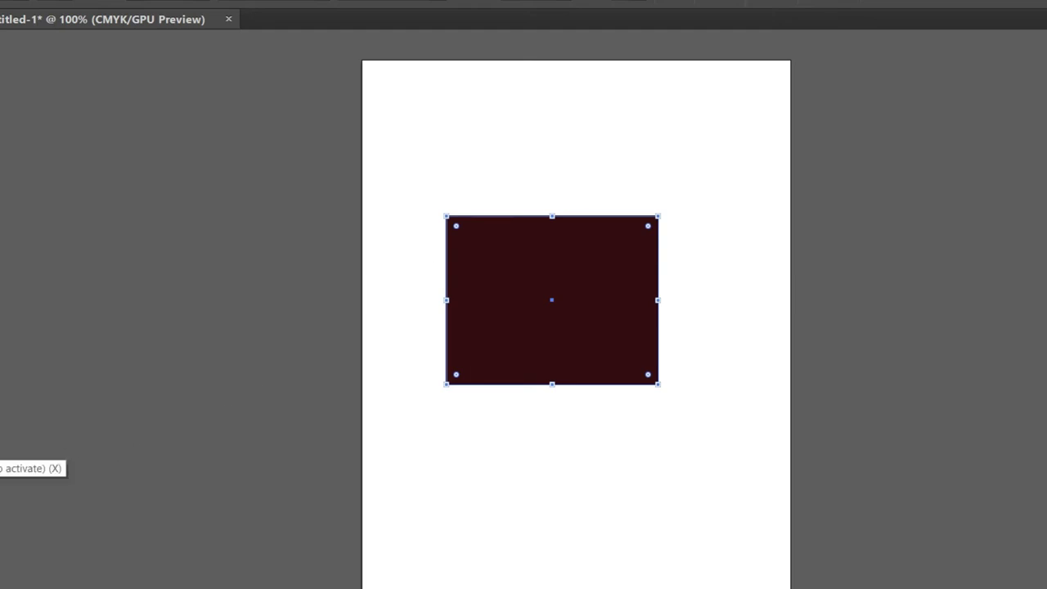
Set the rectangle's stroke color to green 12A502 and thicken its outline.
left_click(0, 448)
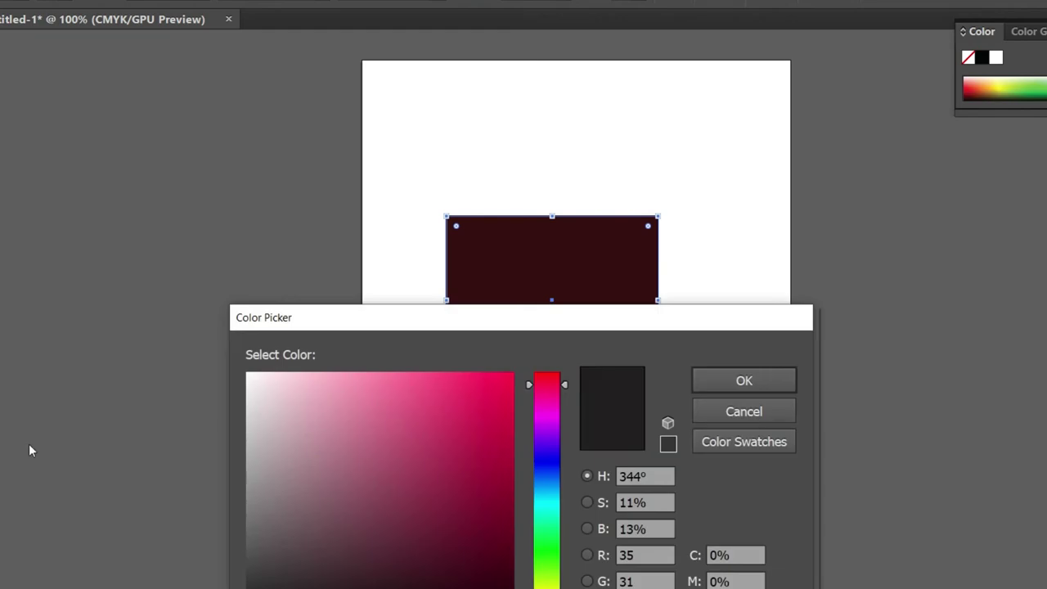
left_click_drag(311, 324, 306, 225)
mouse_move(397, 404)
left_mouse_down()
mouse_move(416, 409)
mouse_move(205, 289)
mouse_move(446, 459)
mouse_move(500, 448)
left_mouse_up()
left_click(540, 467)
left_click(505, 381)
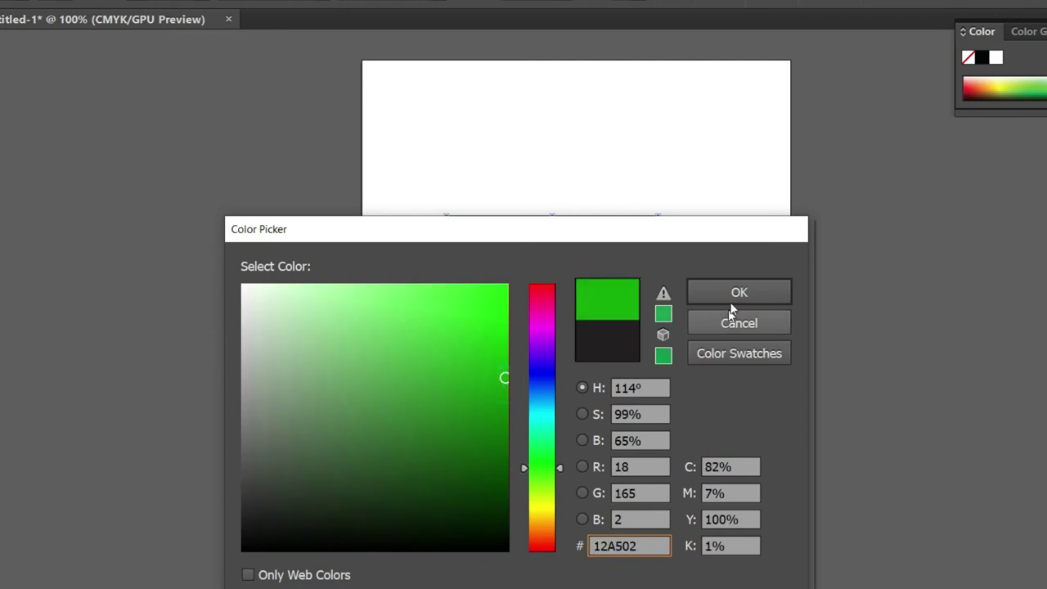
left_click(739, 291)
Reselect the whole rectangle and move it near the artboard's upper-left corner.
key("a")
left_click(480, 272)
key("v")
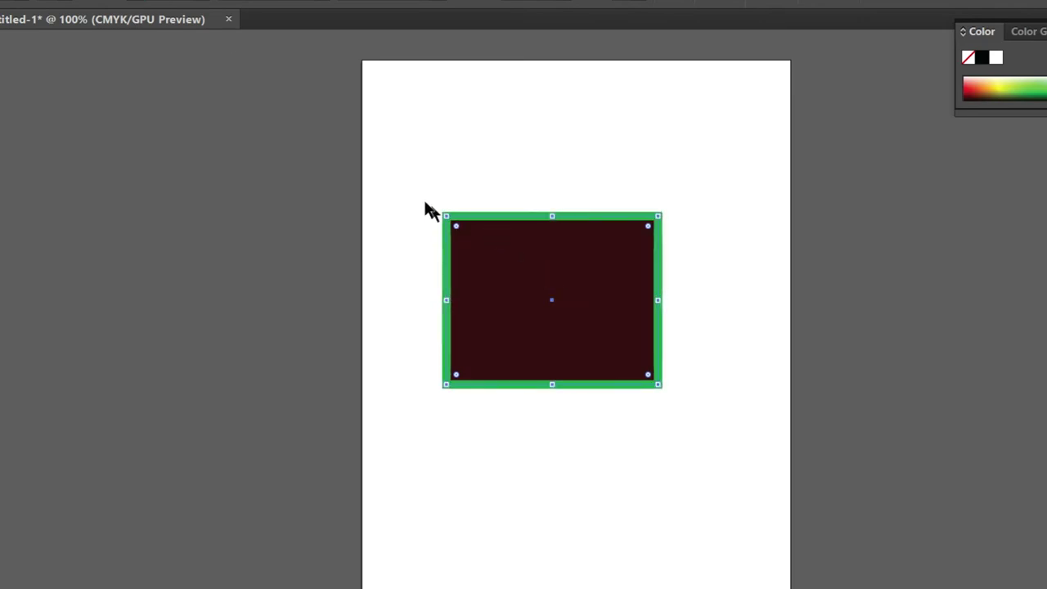
left_click(402, 188)
left_click_drag(567, 241, 728, 431)
left_click_drag(601, 352, 560, 256)
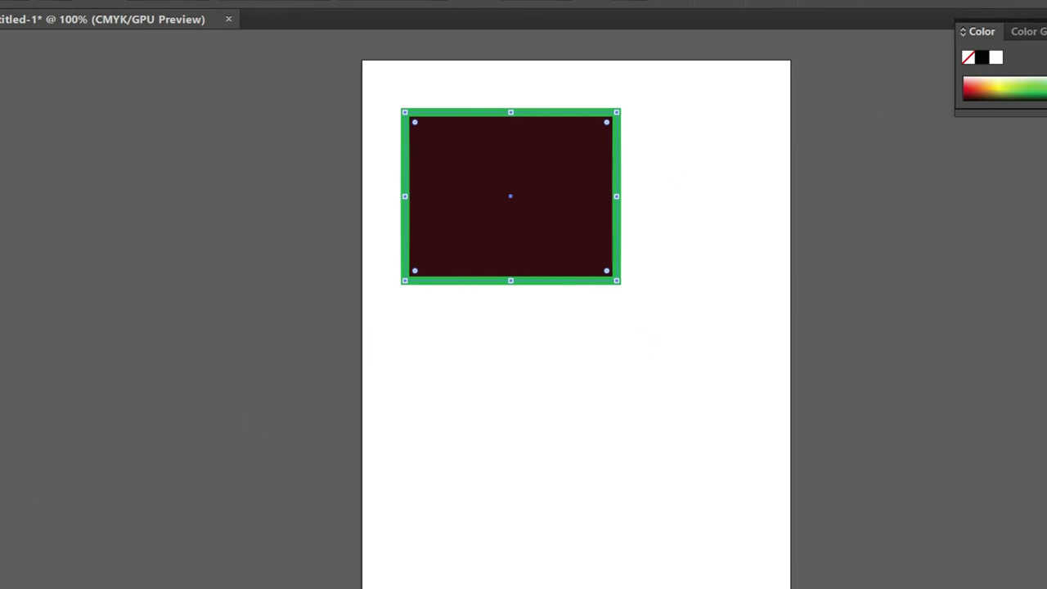
Sample several fill colors for the rectangle from the color spectrum, finishing with a light green.
key("F6")
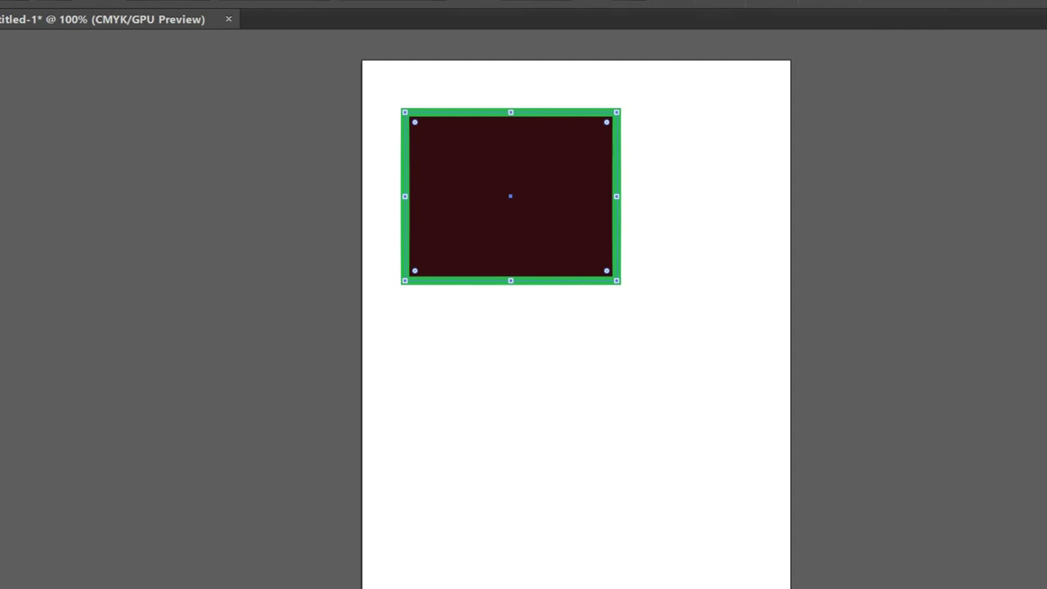
key("F6")
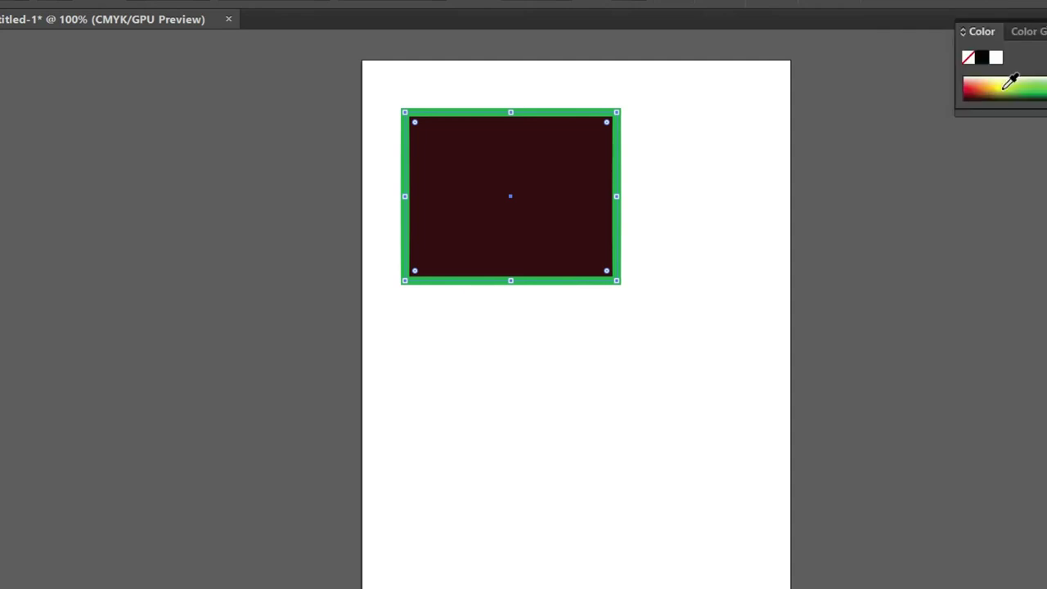
left_click(1039, 85)
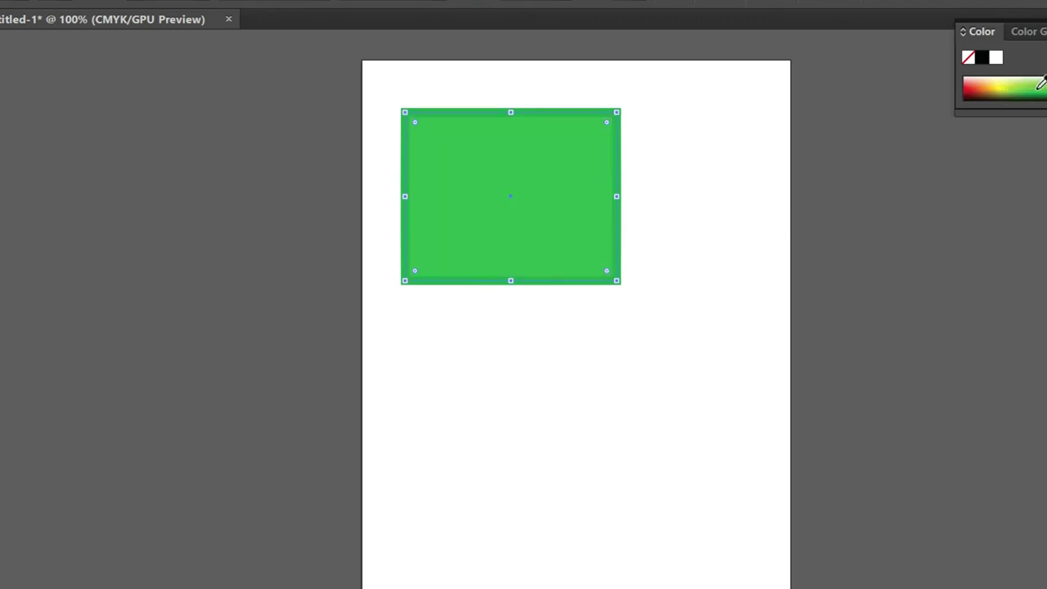
left_click(1044, 86)
left_click(1044, 87)
left_click(1043, 87)
left_click(1043, 86)
left_click(993, 91)
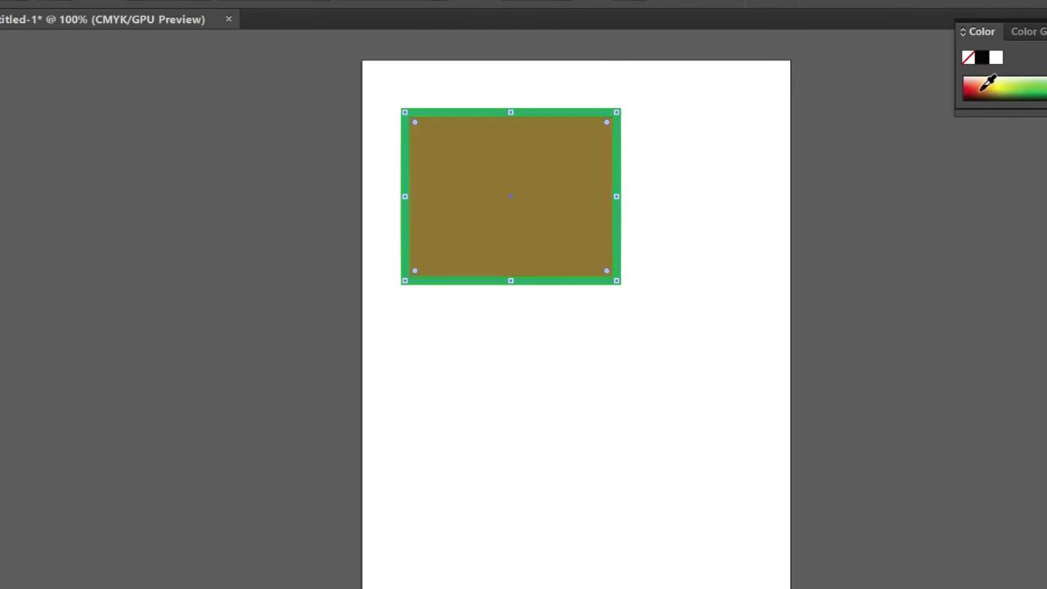
left_click(983, 90)
left_click(1001, 88)
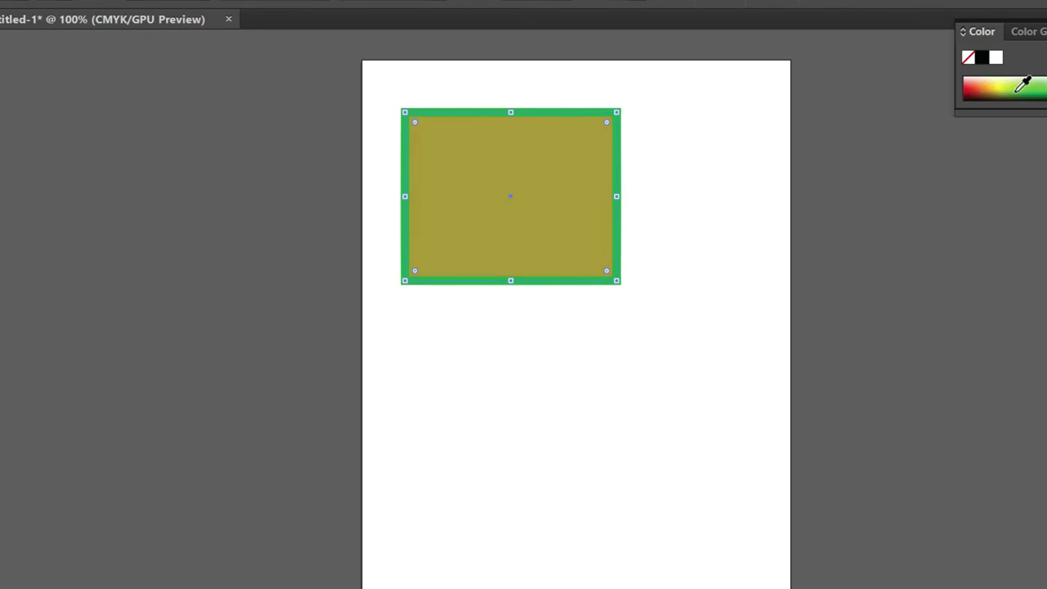
left_click(1044, 85)
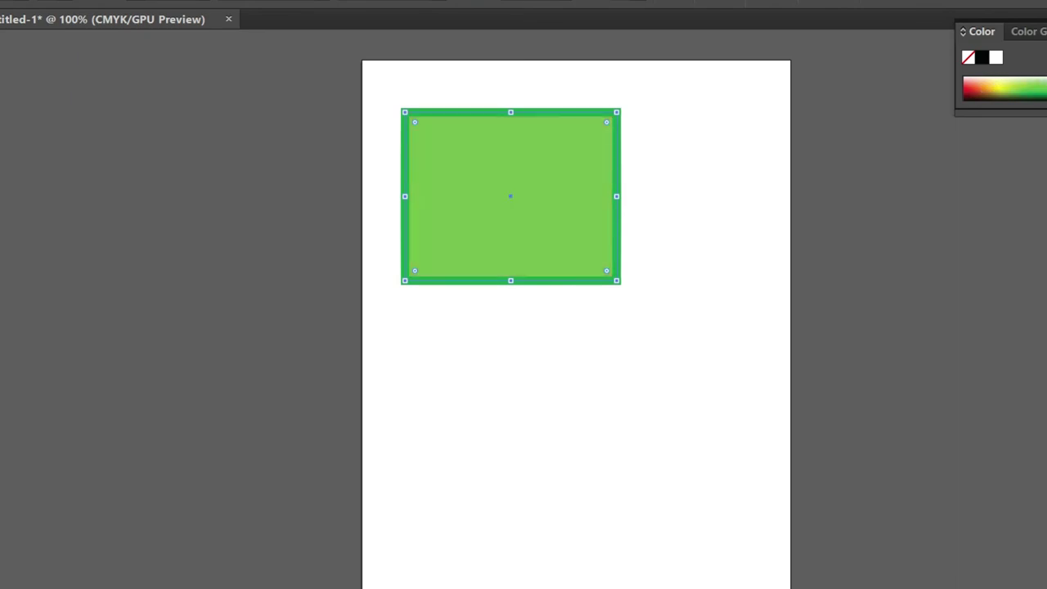
Show the Color Guide and apply the harmony rule of light green, pale green, dark green, pink and red.
key("shift+F3")
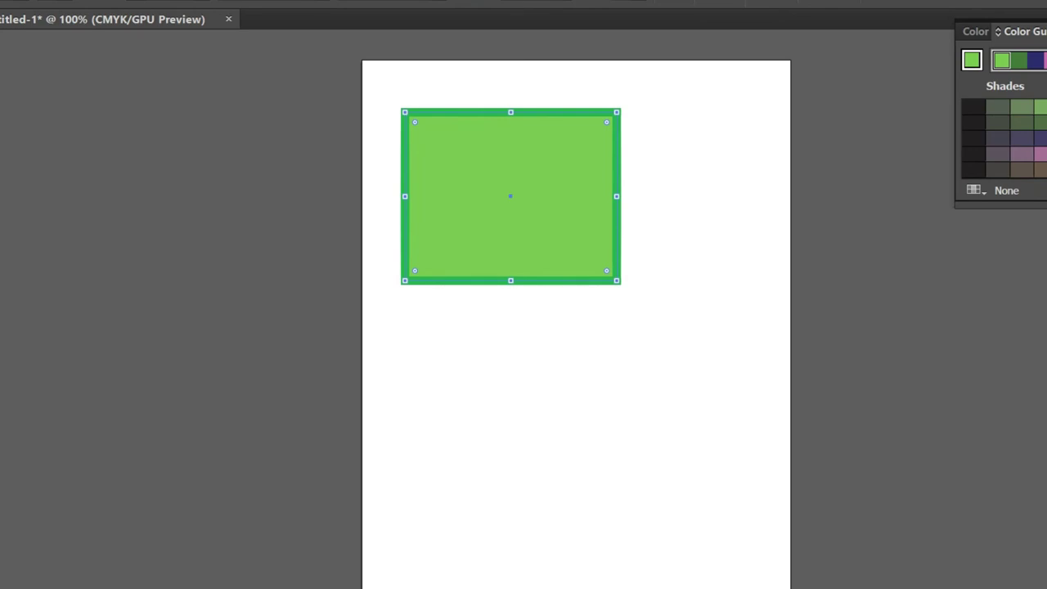
left_click(979, 31)
left_click(1024, 31)
left_click(1045, 61)
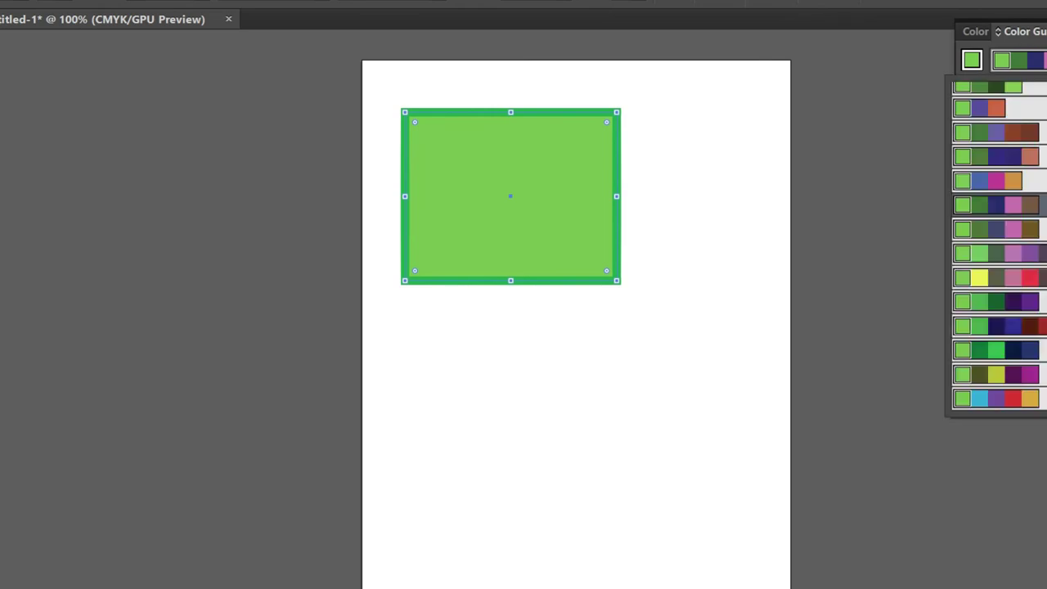
scroll(998, 246, "up", 5)
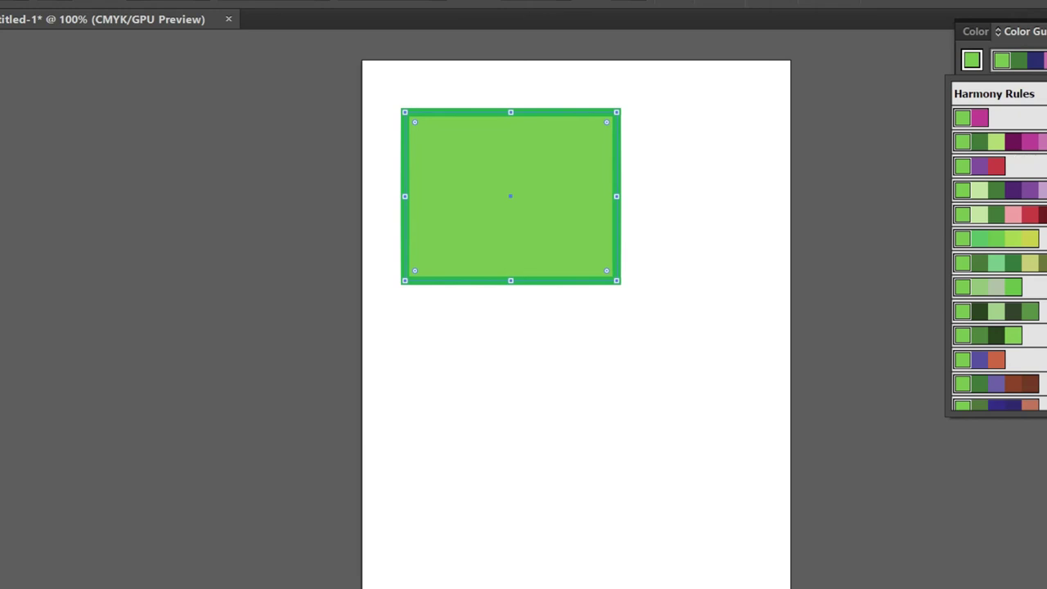
left_click(1035, 237)
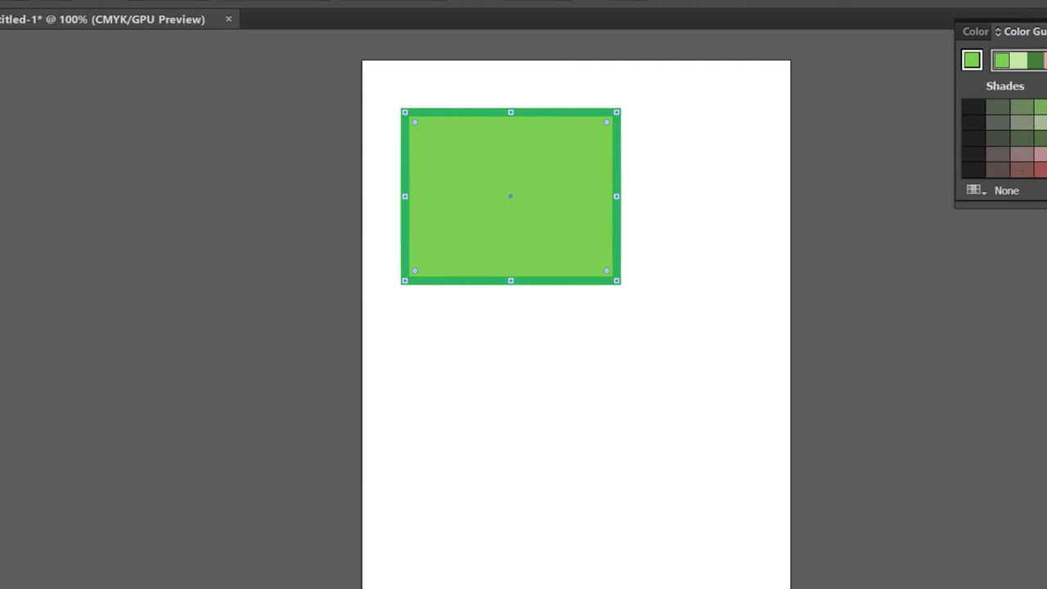
Try several harmony shades as the rectangle's fill, finish with light pink, and close the Color Guide.
left_click(1046, 154)
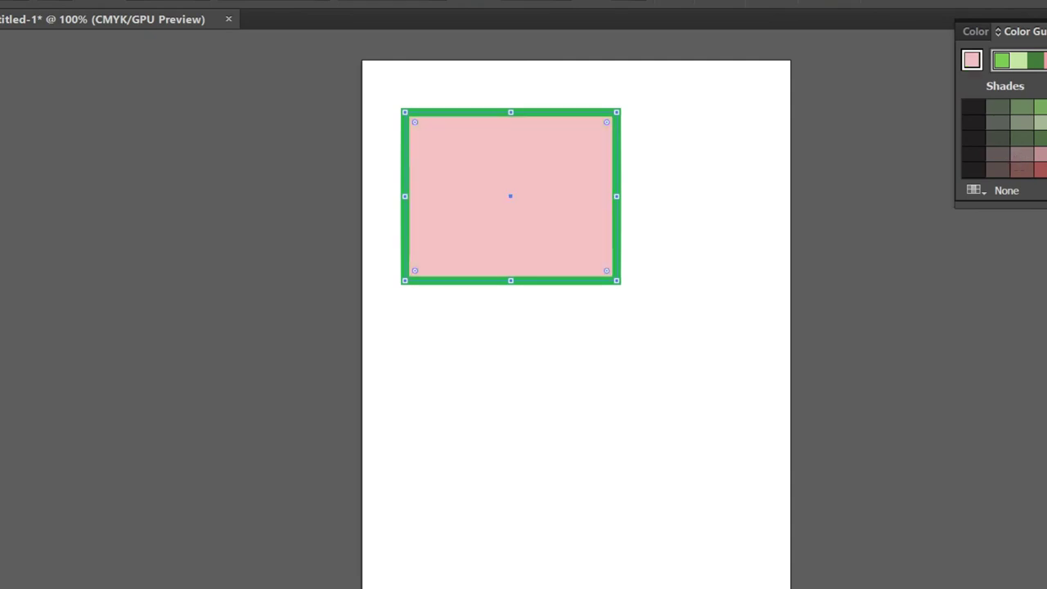
left_click(1043, 169)
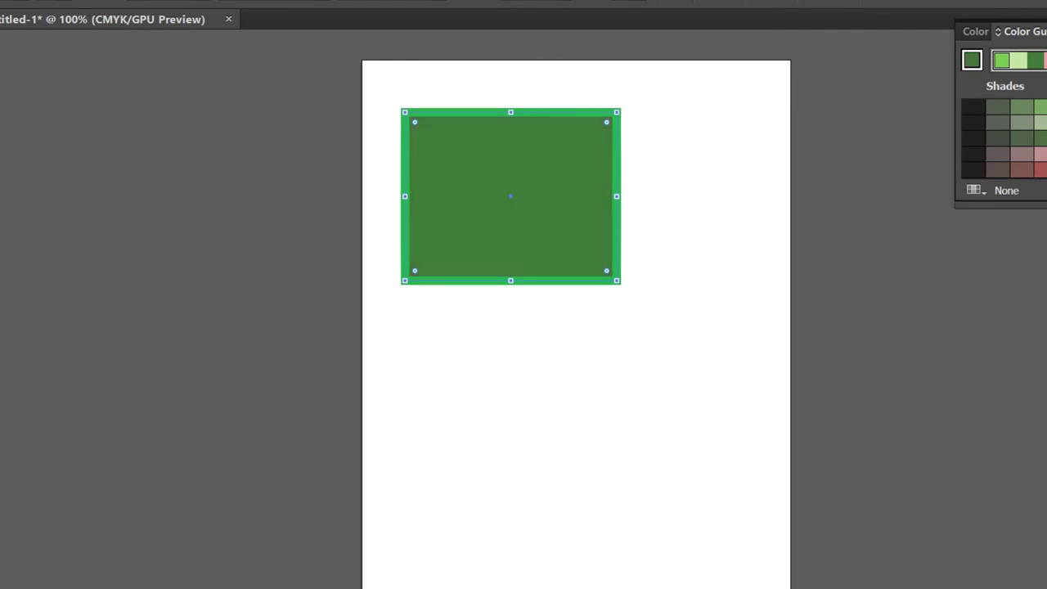
left_click(1046, 137)
left_click(1044, 122)
left_click(1046, 154)
left_click(1046, 170)
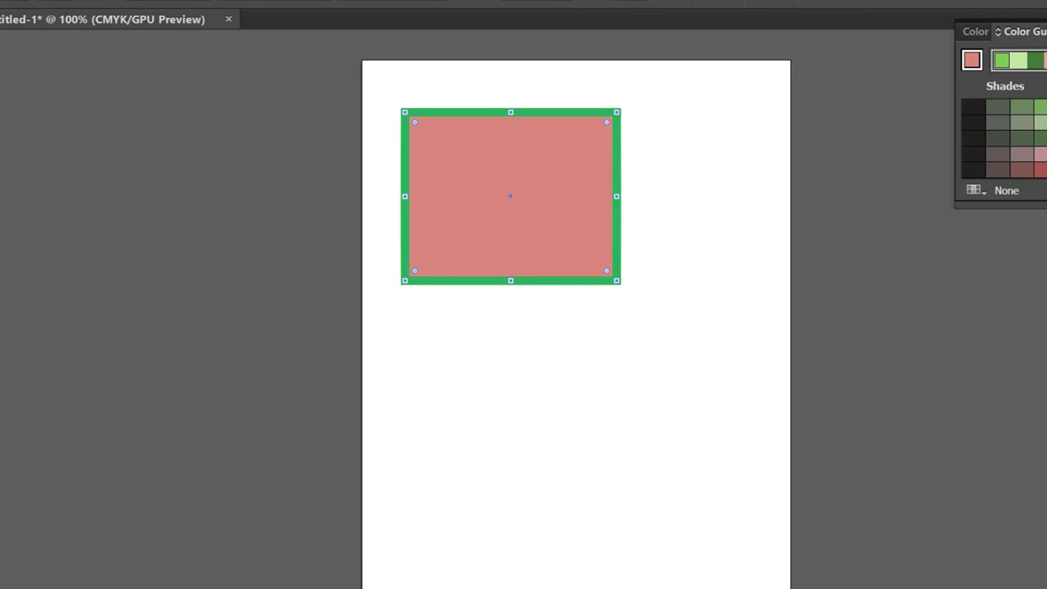
left_click(1045, 154)
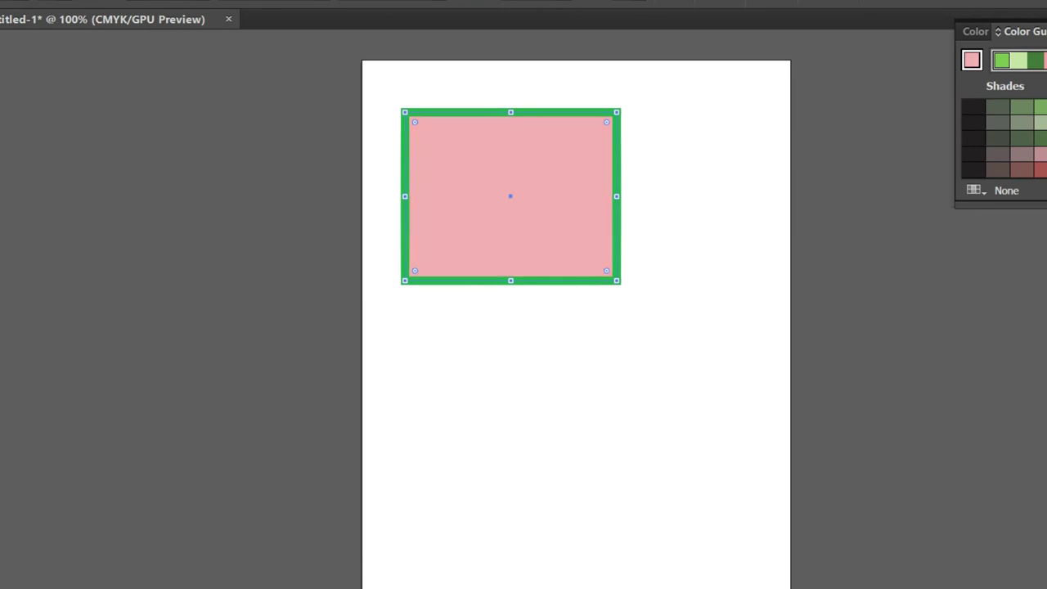
key("shift+F3")
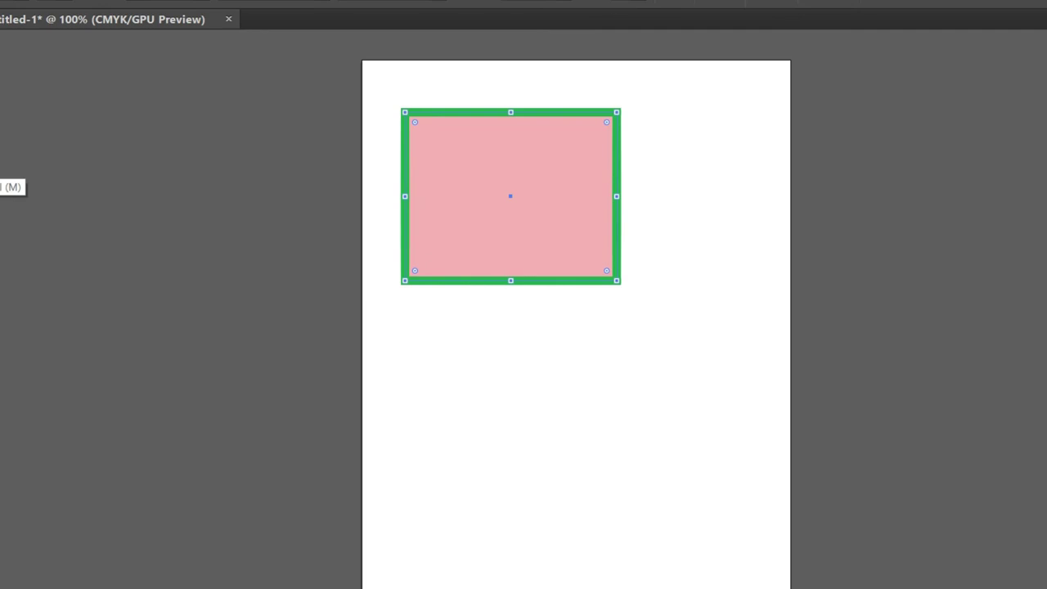
Draw a wide ellipse below the rectangle with the Ellipse Tool and delete it.
left_click(1, 154)
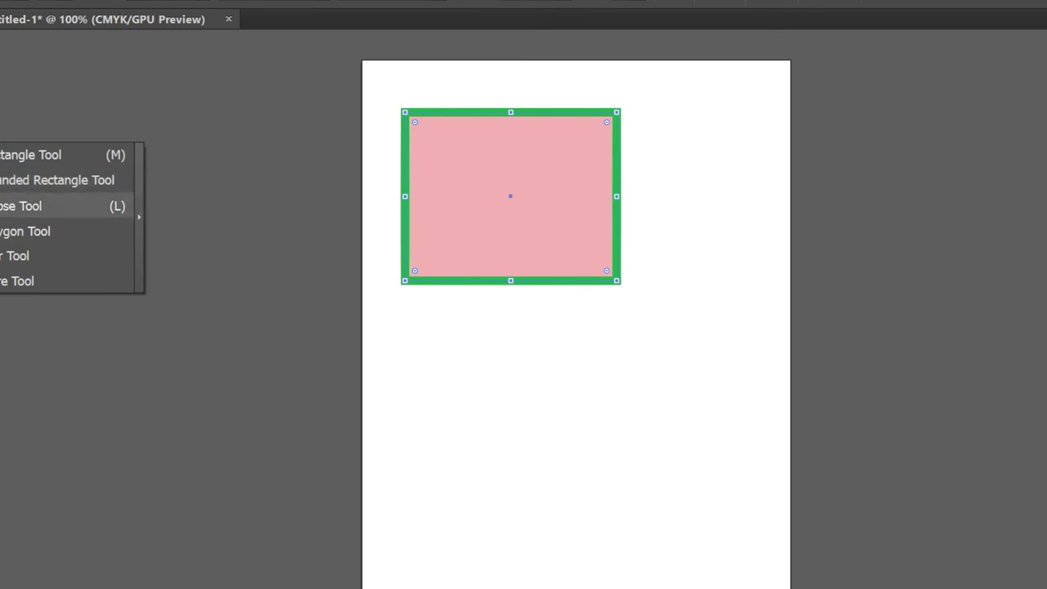
left_click(11, 215)
mouse_move(456, 347)
left_mouse_down()
mouse_move(484, 362)
mouse_move(587, 475)
mouse_move(664, 507)
left_mouse_up()
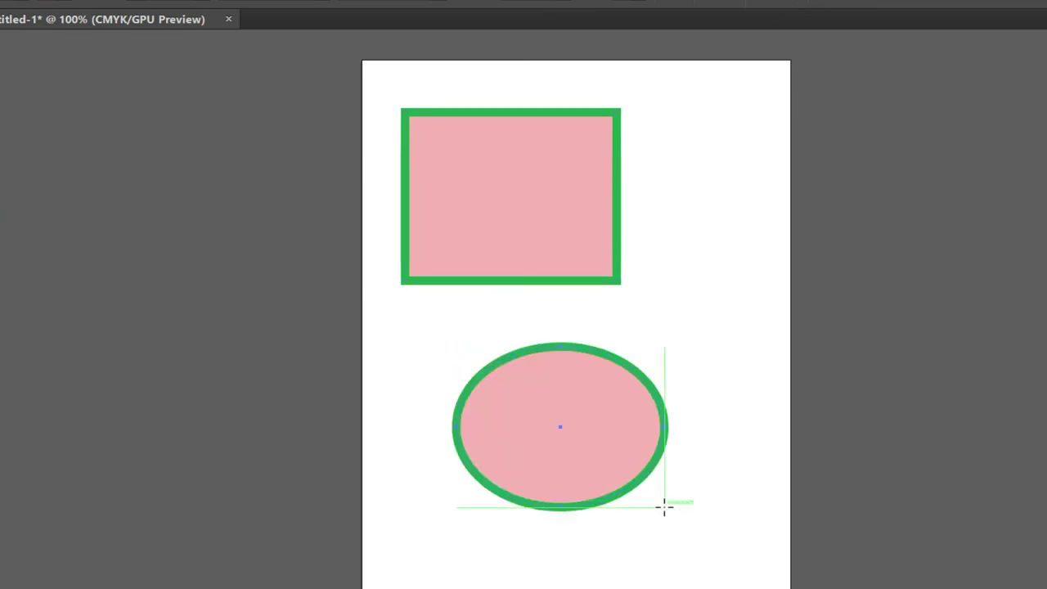
key("v")
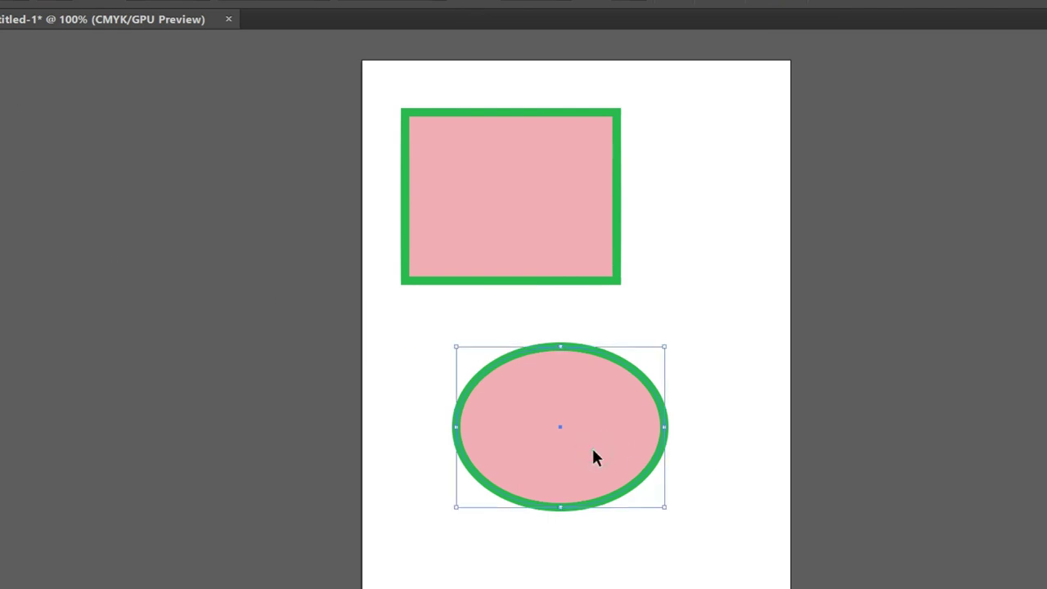
key("Delete")
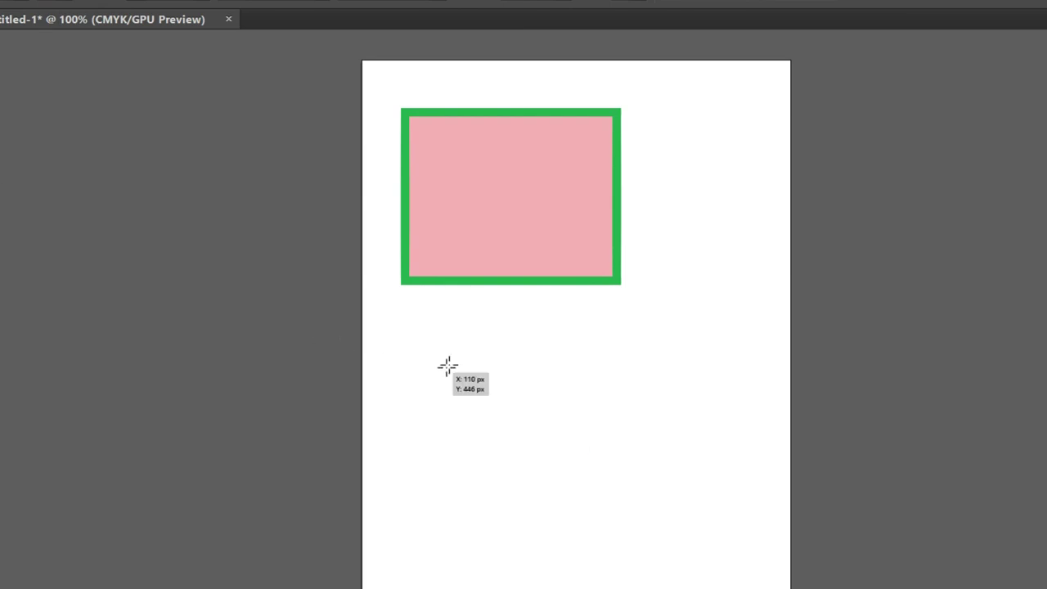
Draw a perfect circle below the rectangle and fill it with the magenta swatch.
left_click_drag(453, 353, 661, 560)
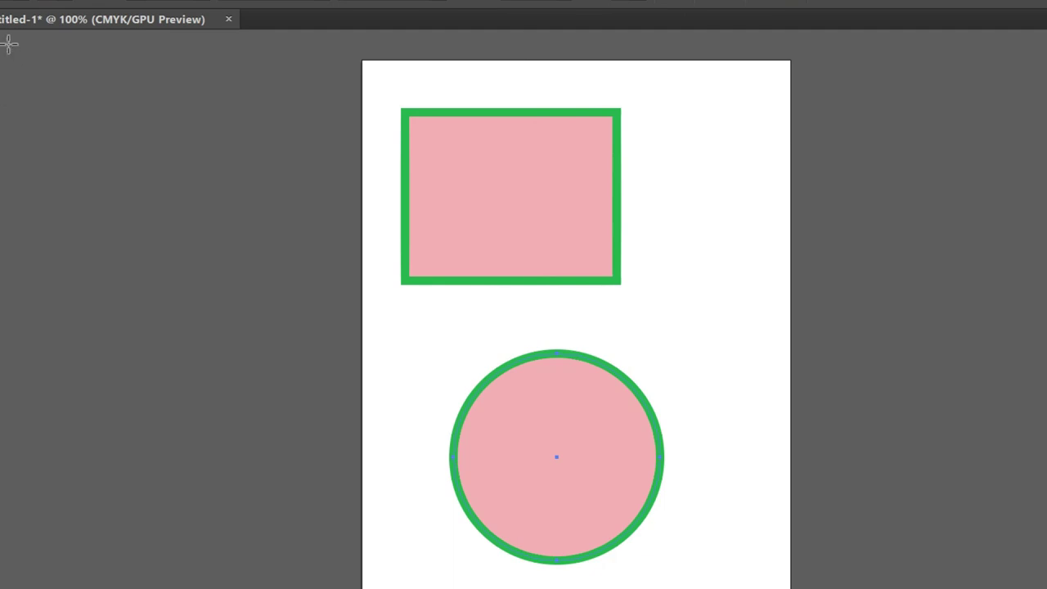
left_click(20, 1)
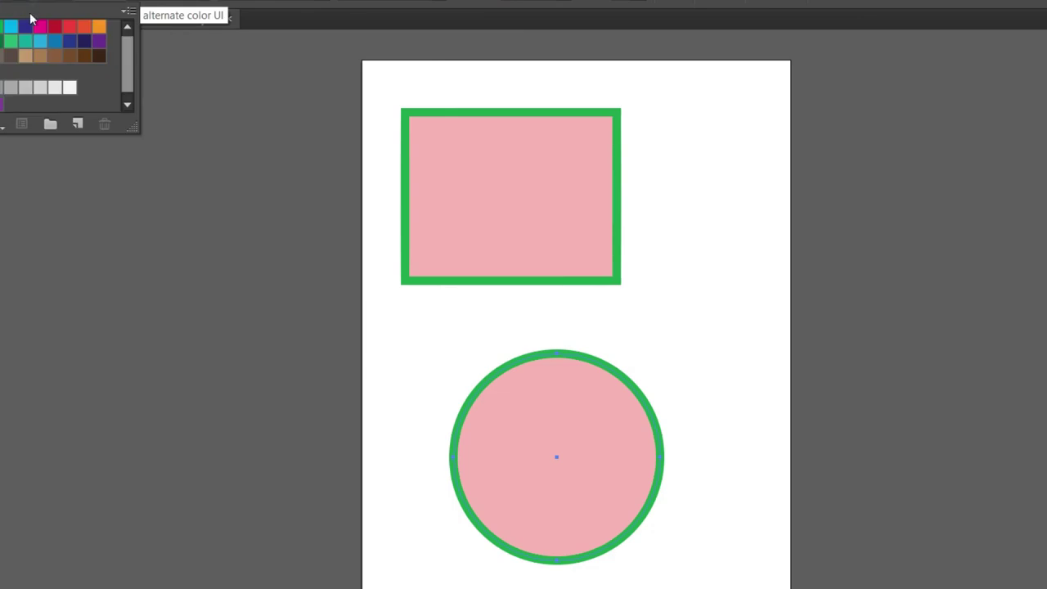
left_click(39, 26)
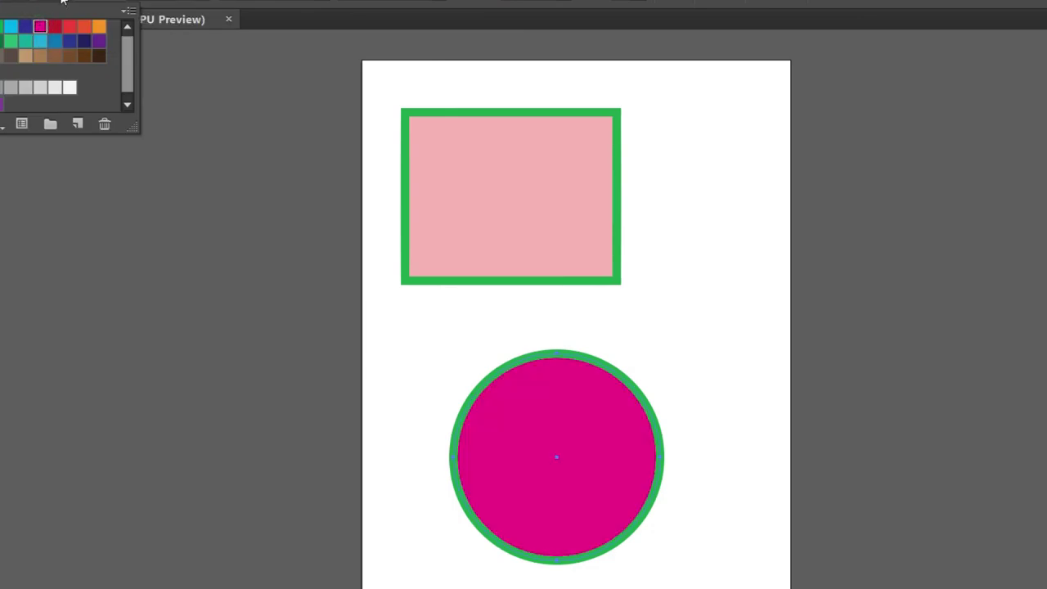
Set the circle's stroke color to a brown swatch.
left_click(60, 1)
left_click(61, 1)
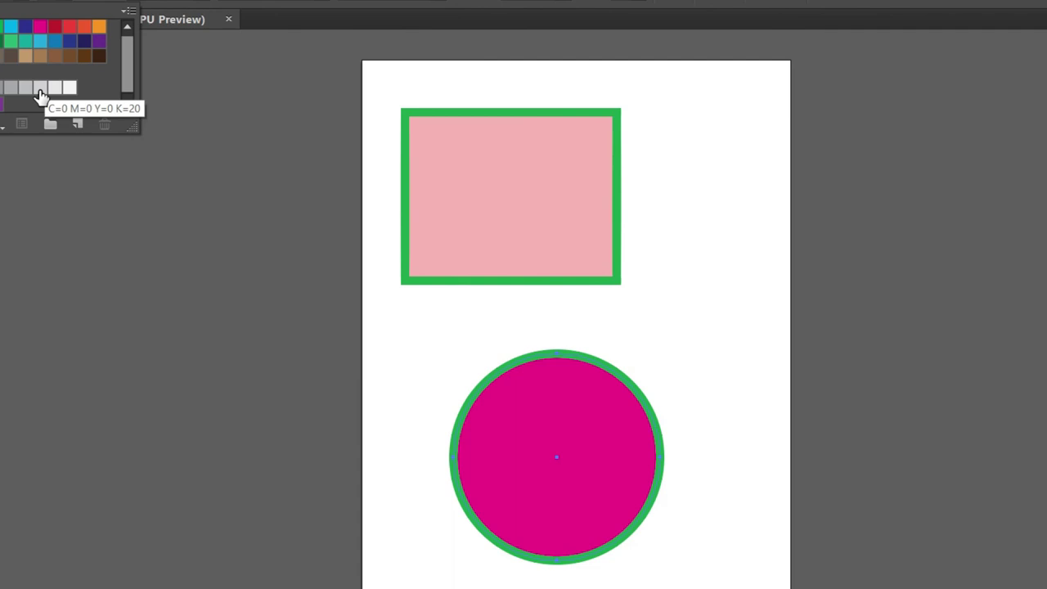
left_click(76, 59)
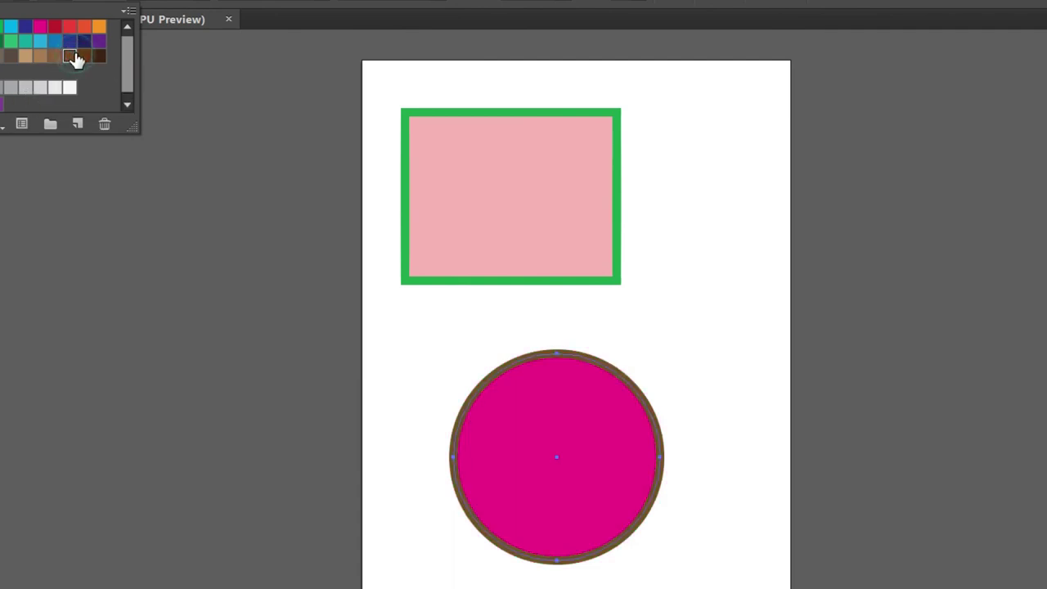
Thicken the circle's brown outline by raising its stroke weight several increments.
left_click(135, 2)
key("Up")
key("Up")
key("Up")
key("Up")
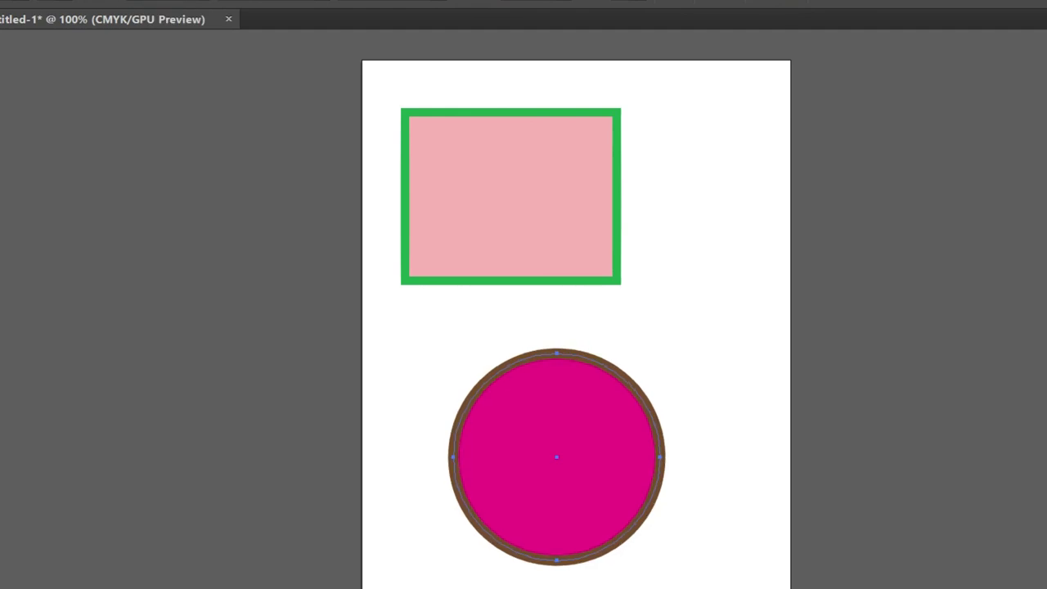
key("Up")
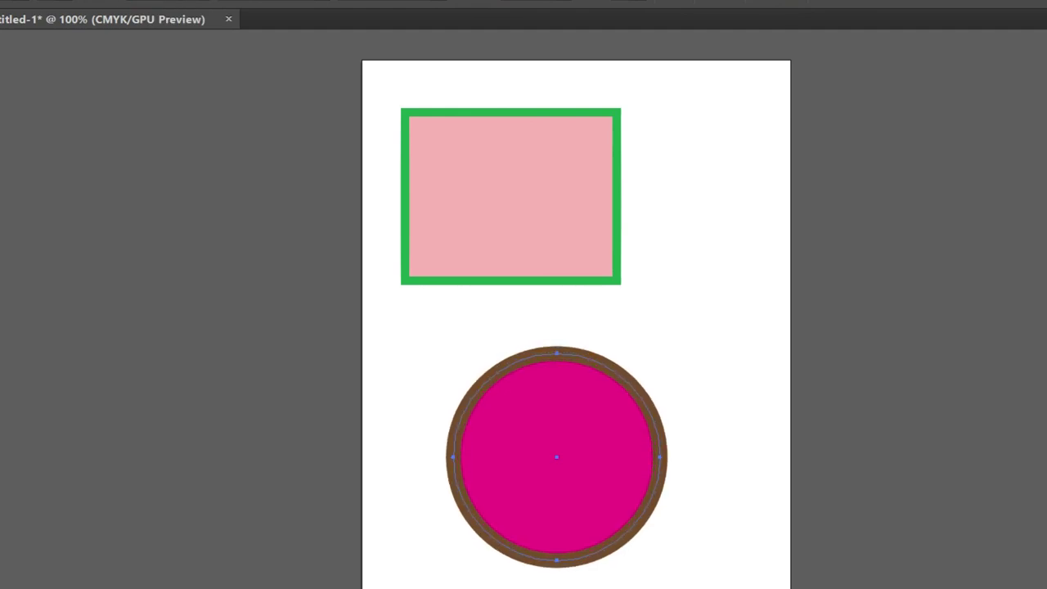
Try variable width profiles on the circle's stroke: the profile tapered at both ends, followed by the double-bulge profile.
left_click(289, 2)
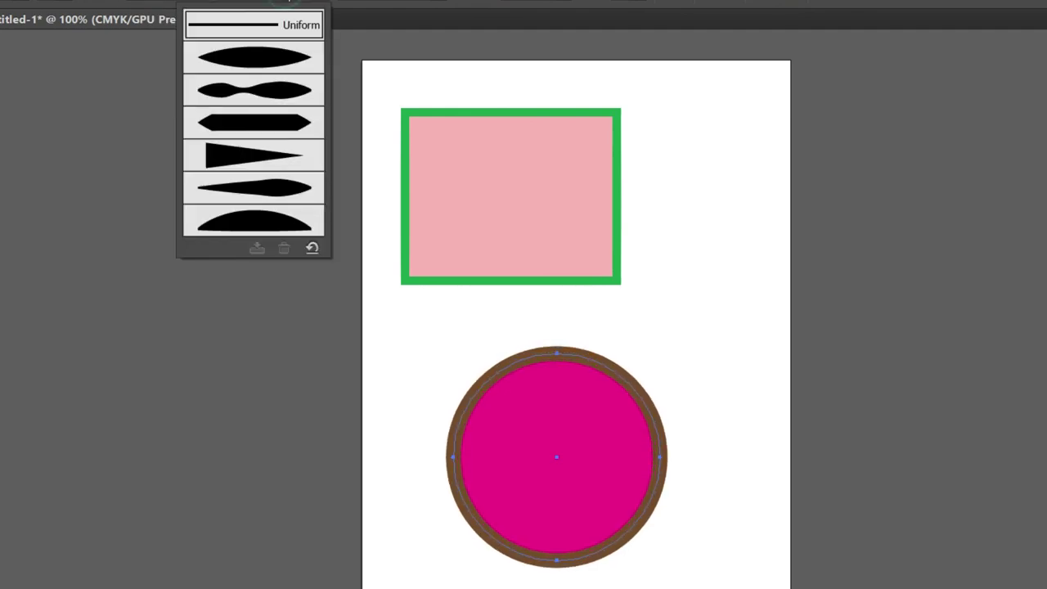
left_click(290, 54)
left_click(314, 2)
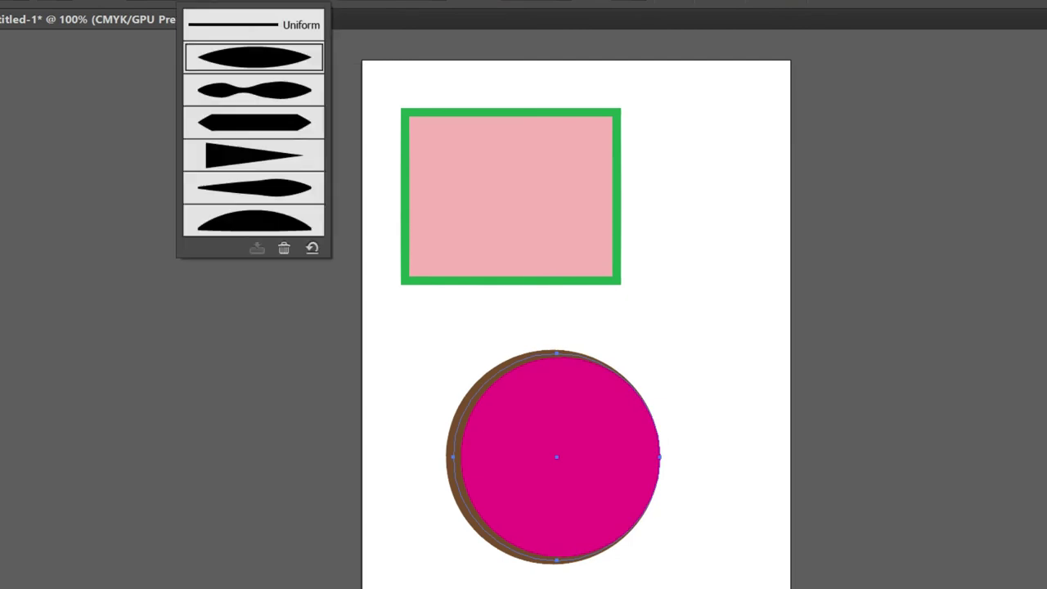
left_click(274, 94)
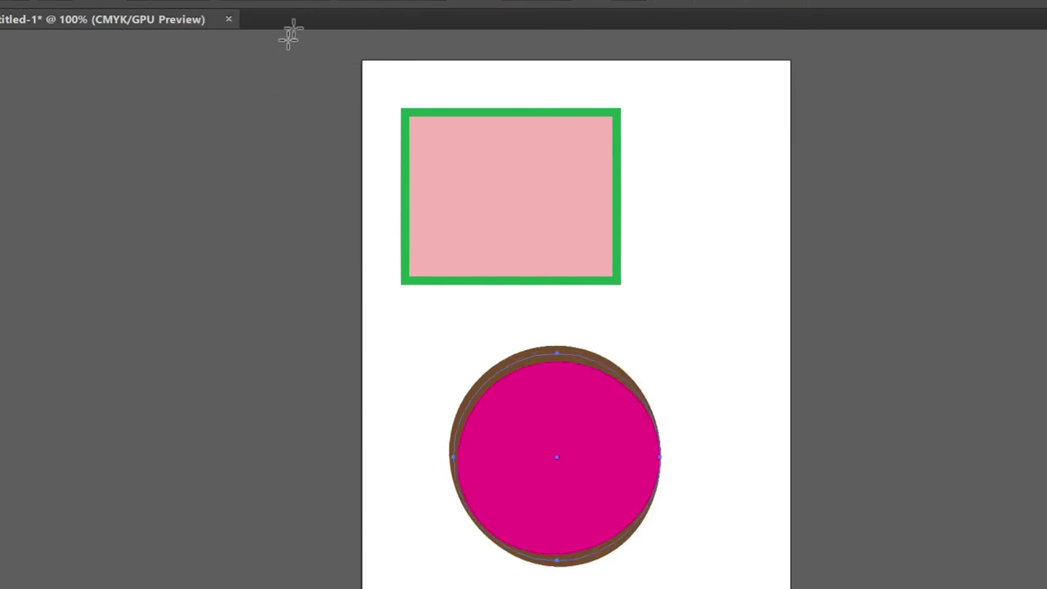
Try the Divider and 6.00 bristle brushes on the circle's stroke, finishing with the blue denim pattern brush.
left_click(409, 2)
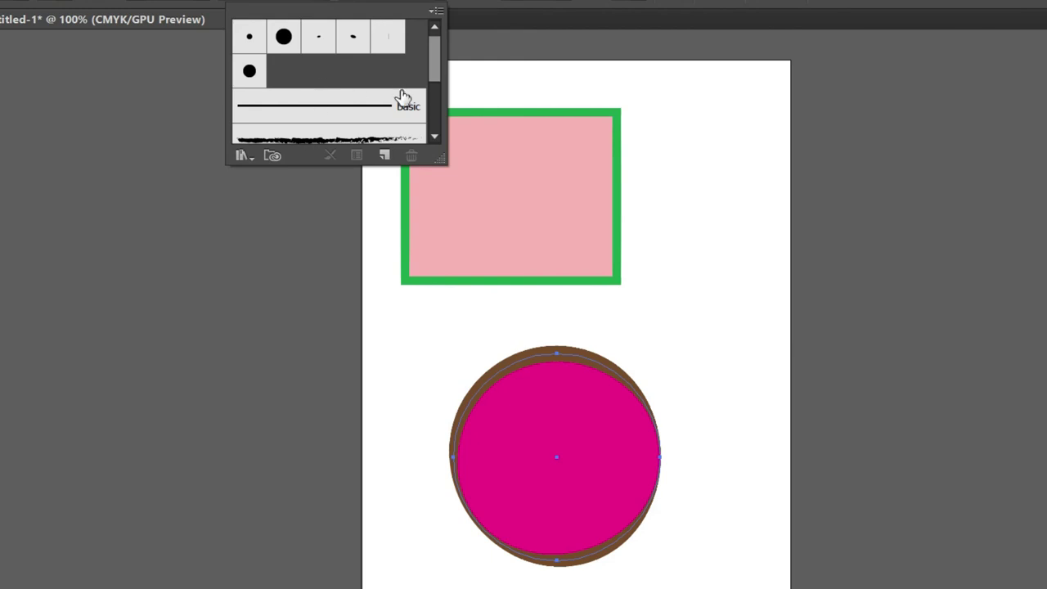
scroll(403, 98, "down", 3)
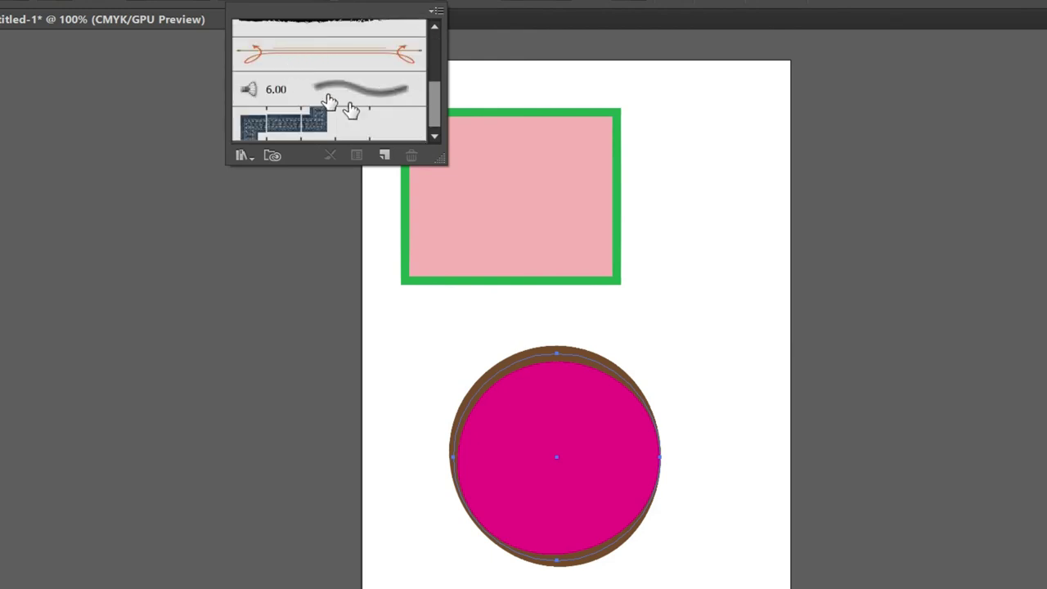
scroll(350, 104, "up", 2)
scroll(350, 108, "down", 2)
left_click(342, 59)
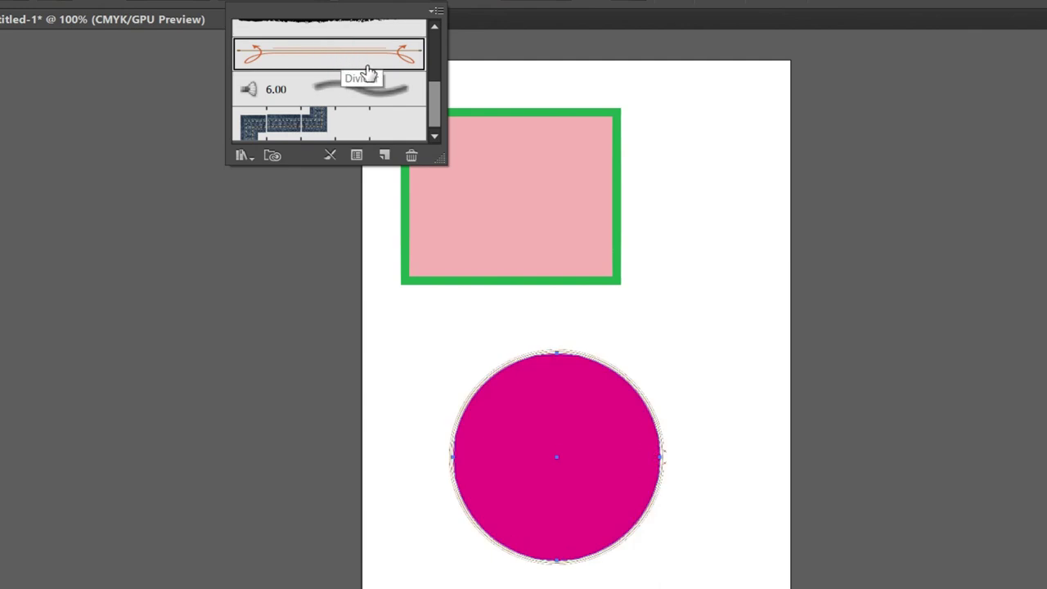
left_click(347, 87)
left_click(312, 127)
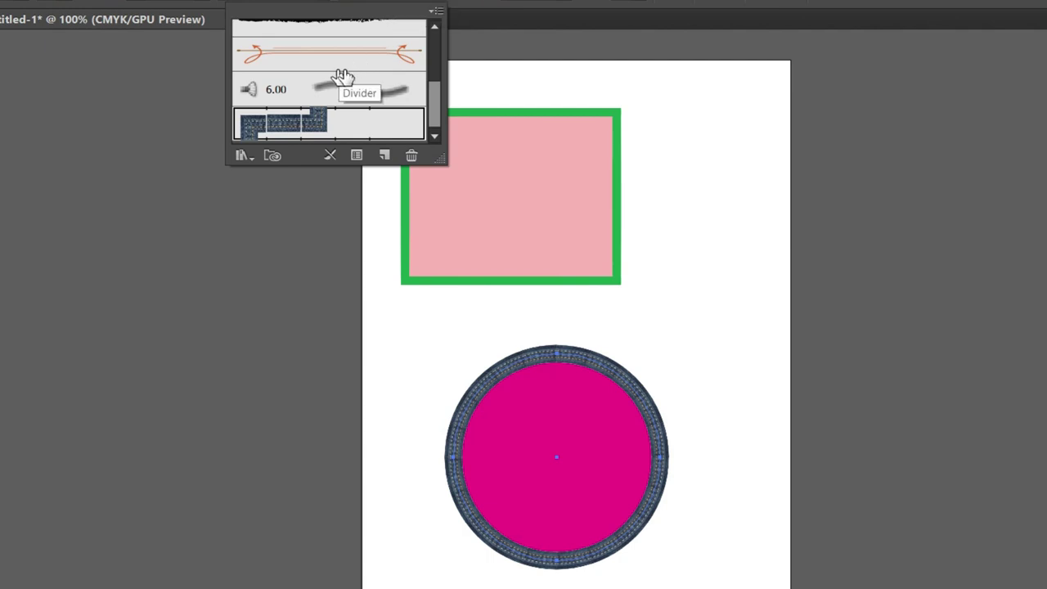
left_click(168, 123)
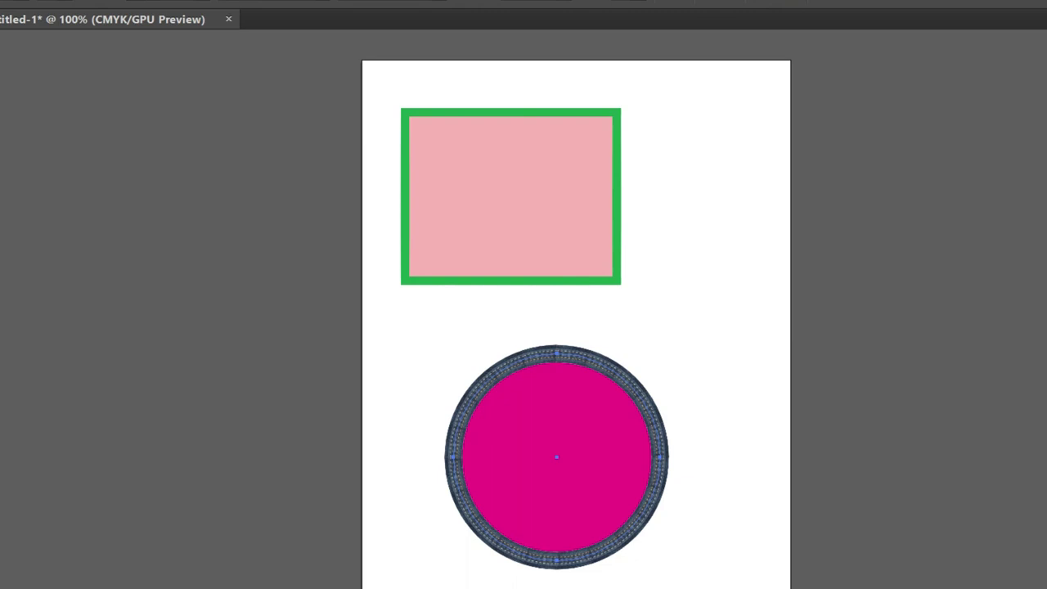
left_click(910, 588)
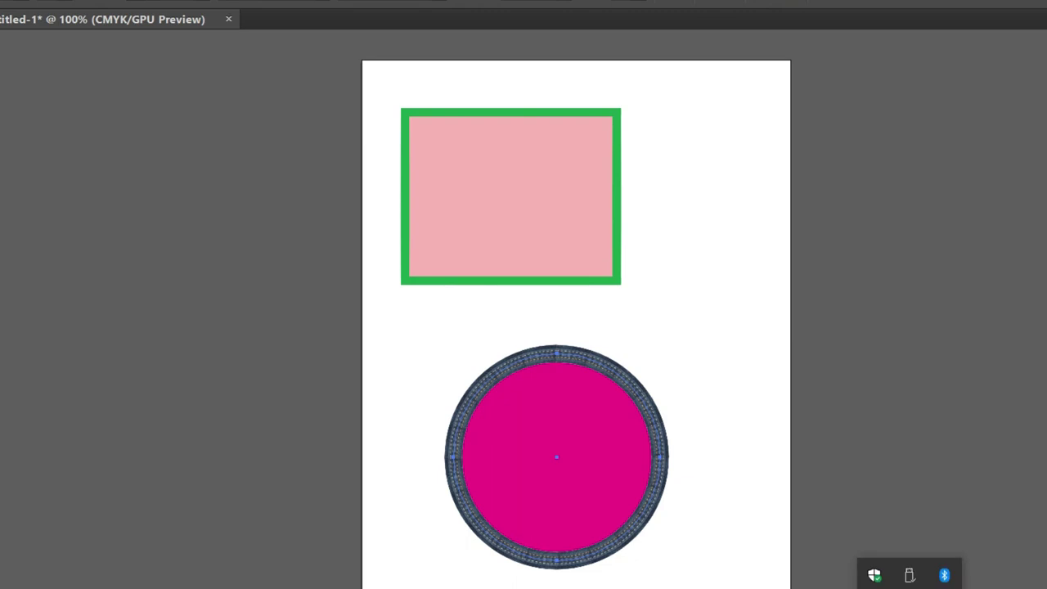